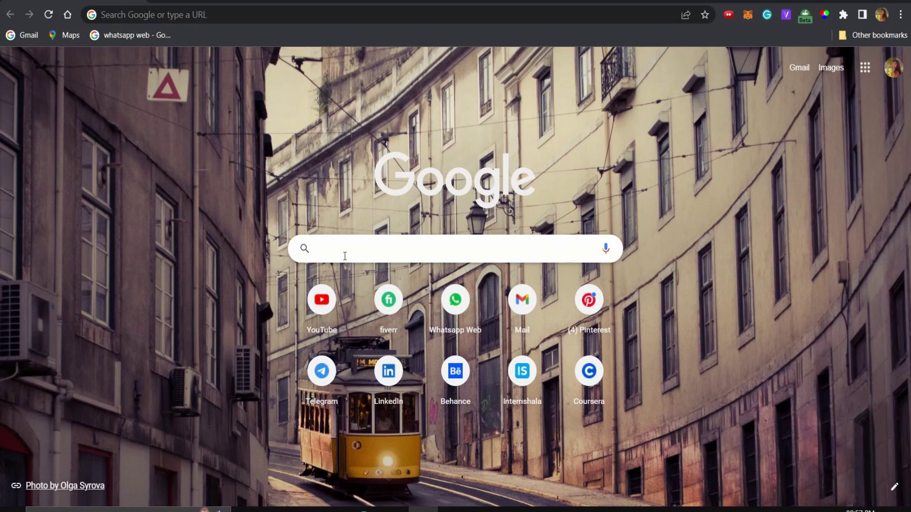
# Search Google for 'freepik' and open the official Freepik website.
pyautogui.write('freep')
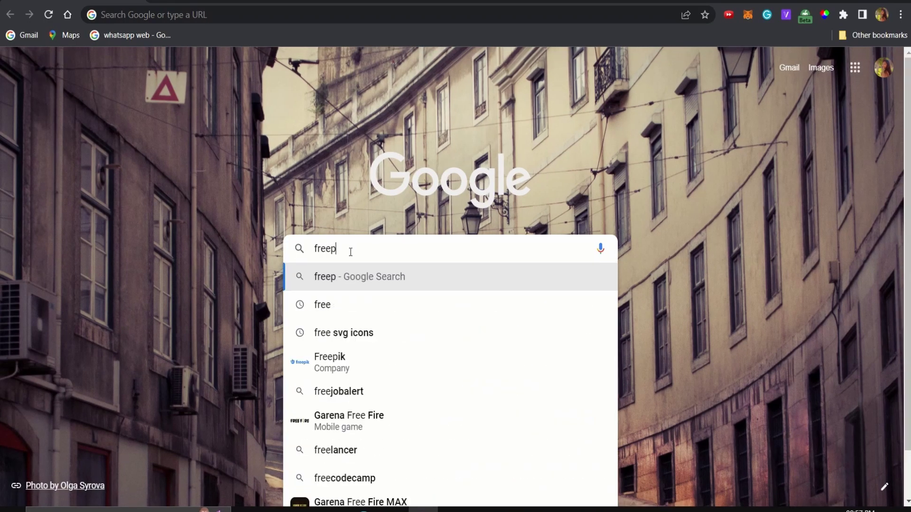
pyautogui.write('ik')
pyautogui.press('Return')
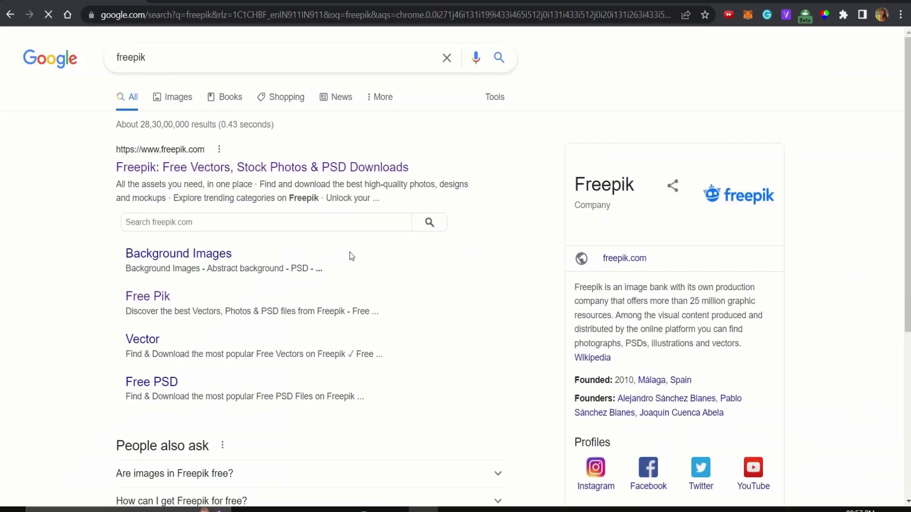
pyautogui.click(314, 169)
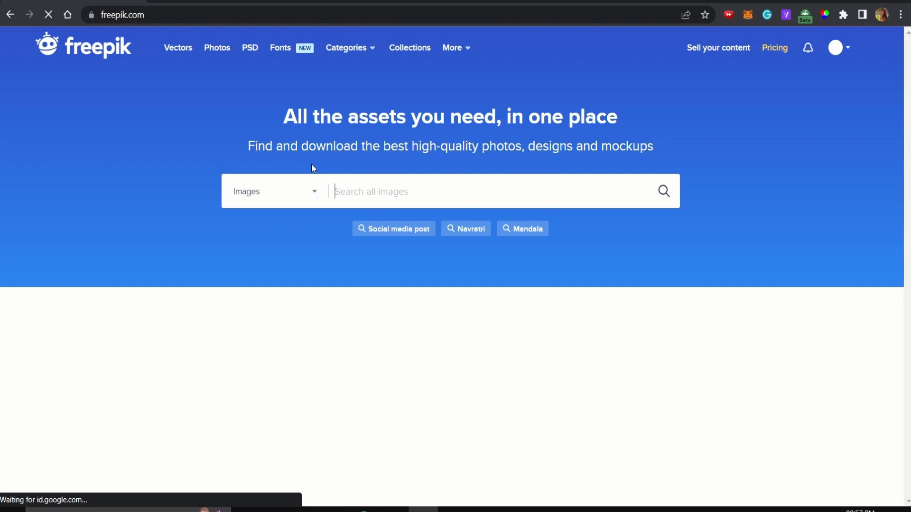
# Search Freepik for 'glitter balloons' and start downloading the White festive mobile phone wallpaper vector.
pyautogui.write('g')
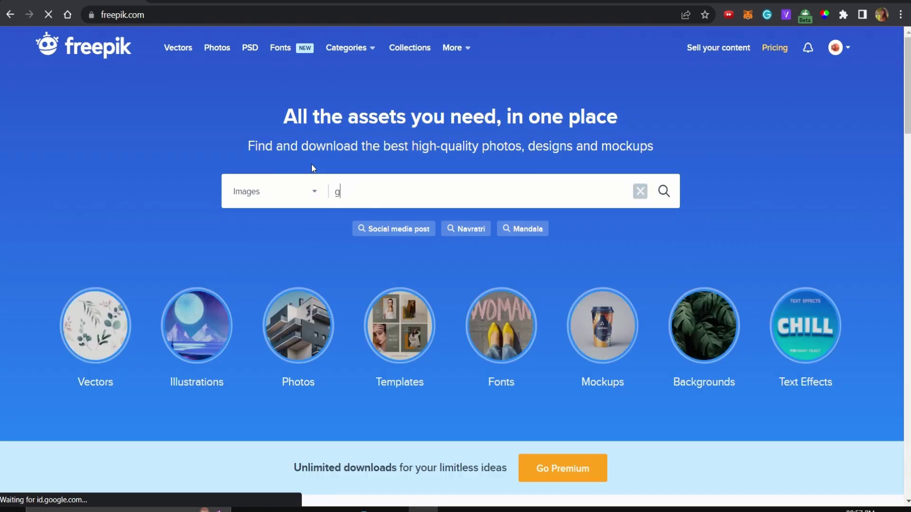
pyautogui.write('litter')
pyautogui.write(' ball')
pyautogui.write('oons')
pyautogui.press('Return')
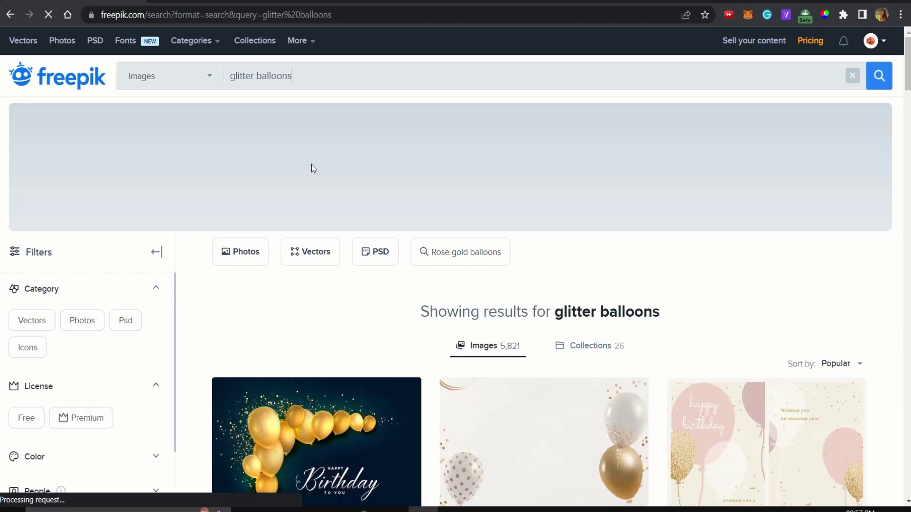
pyautogui.scroll(-5, 423, 368)
pyautogui.scroll(-3, 424, 369)
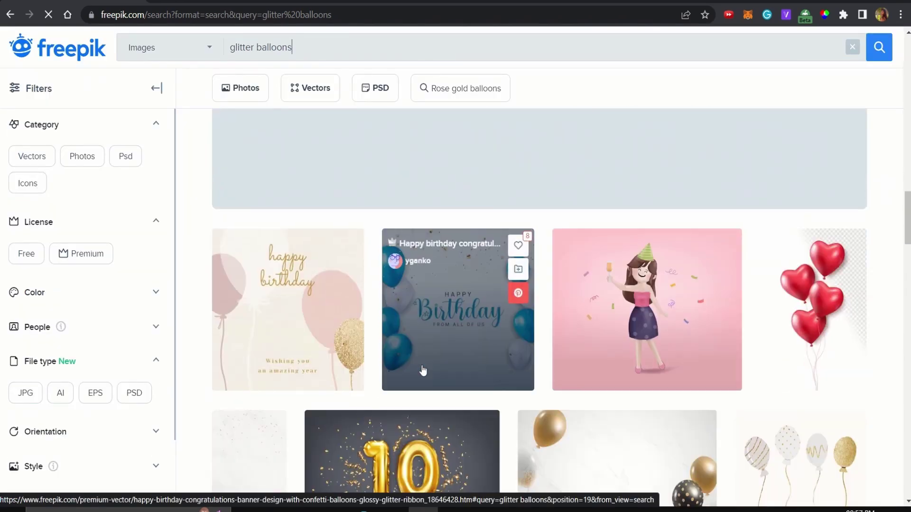
pyautogui.scroll(-2, 423, 370)
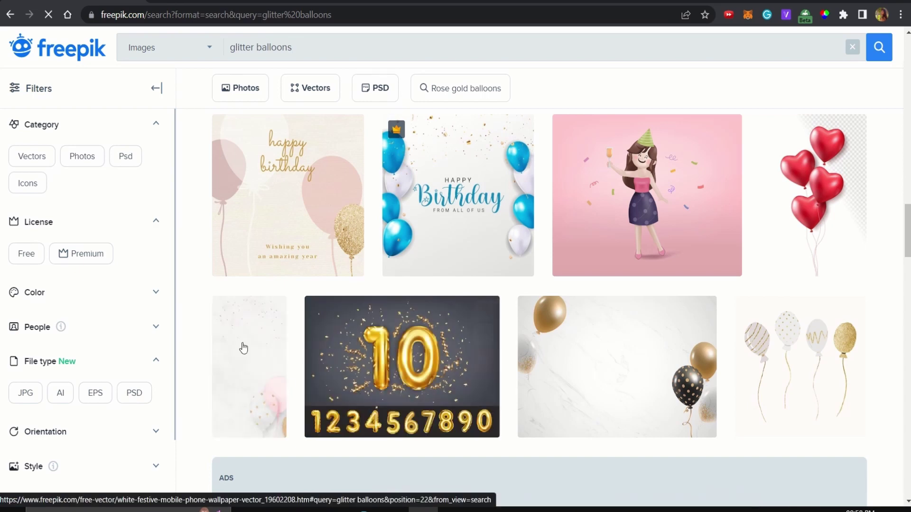
pyautogui.click(247, 377)
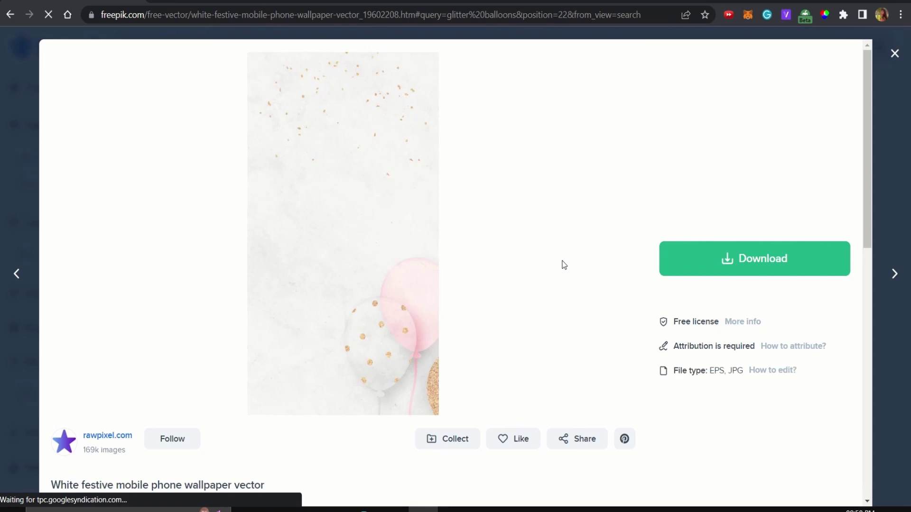
pyautogui.click(764, 266)
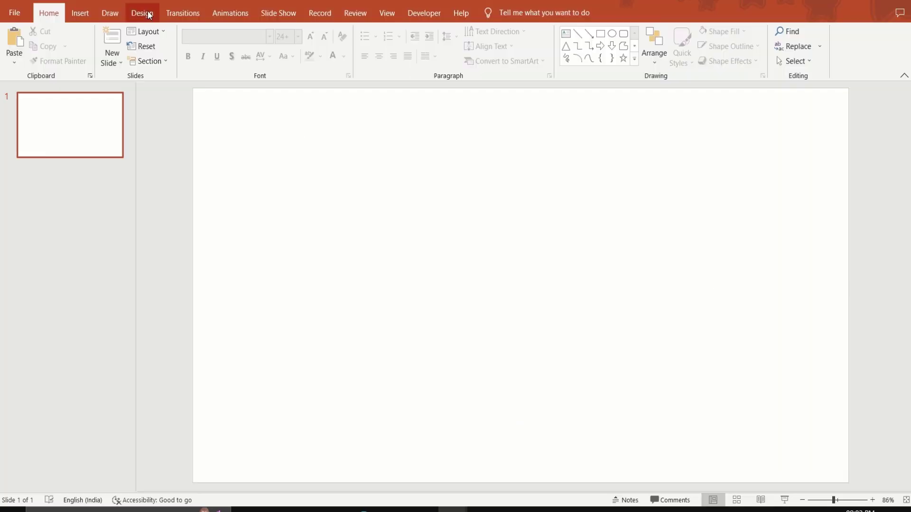
# Resize the slide to a custom 12 cm wide by 17 cm high portrait page.
pyautogui.click(147, 13)
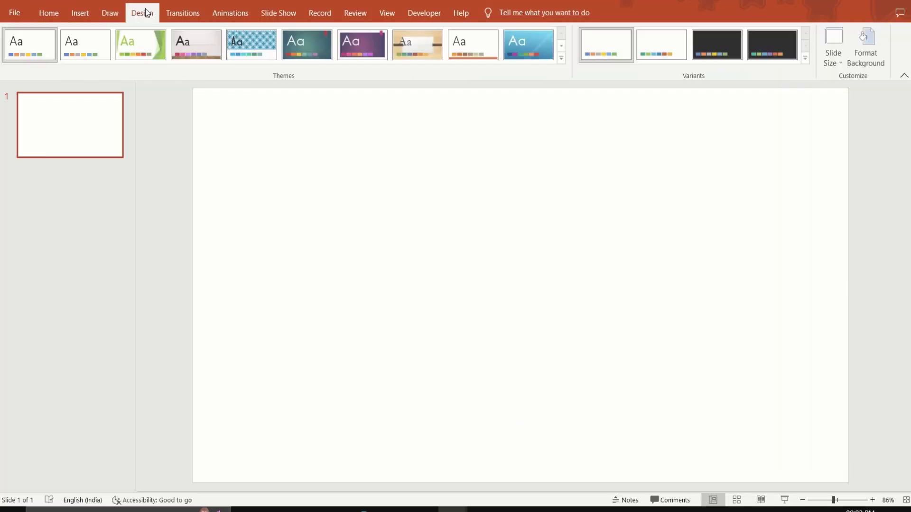
pyautogui.click(836, 67)
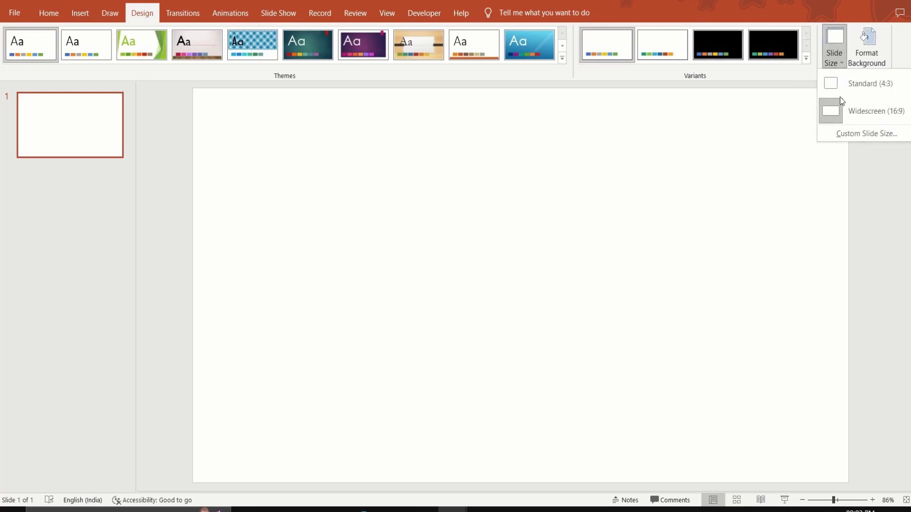
pyautogui.click(853, 134)
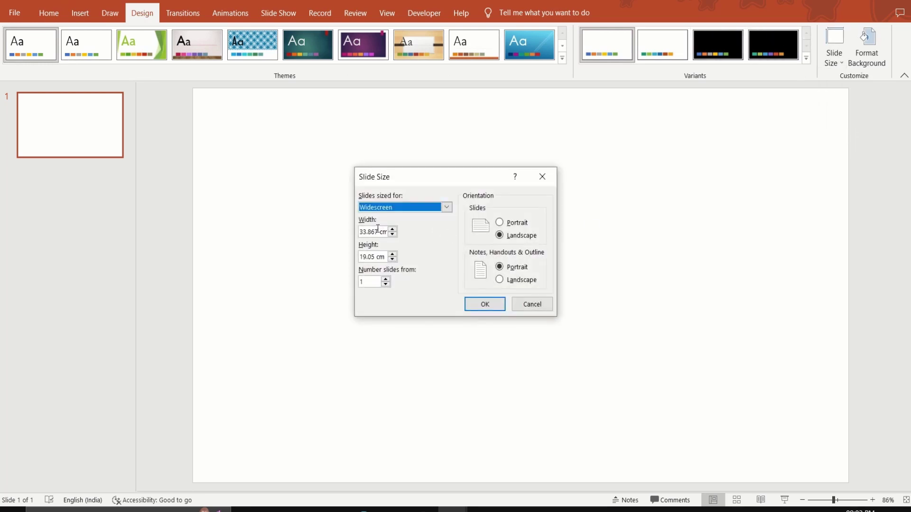
pyautogui.click(379, 231)
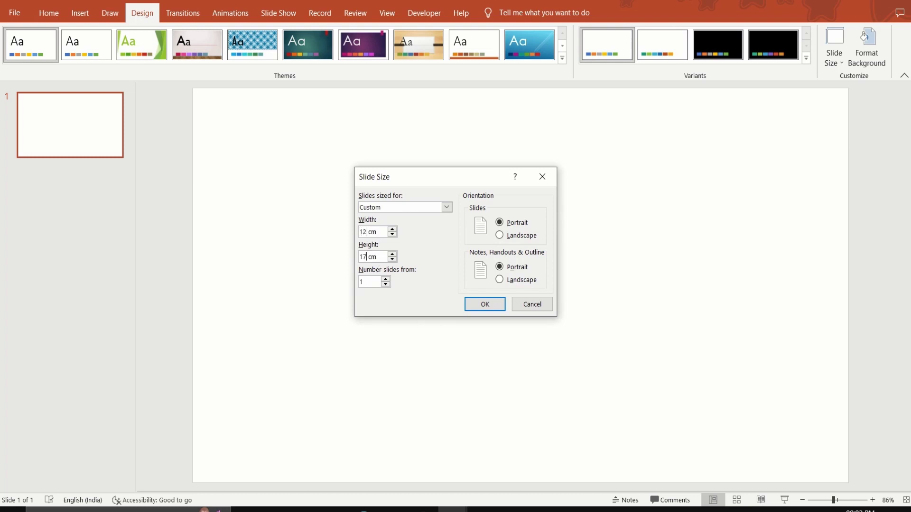
pyautogui.press('Return')
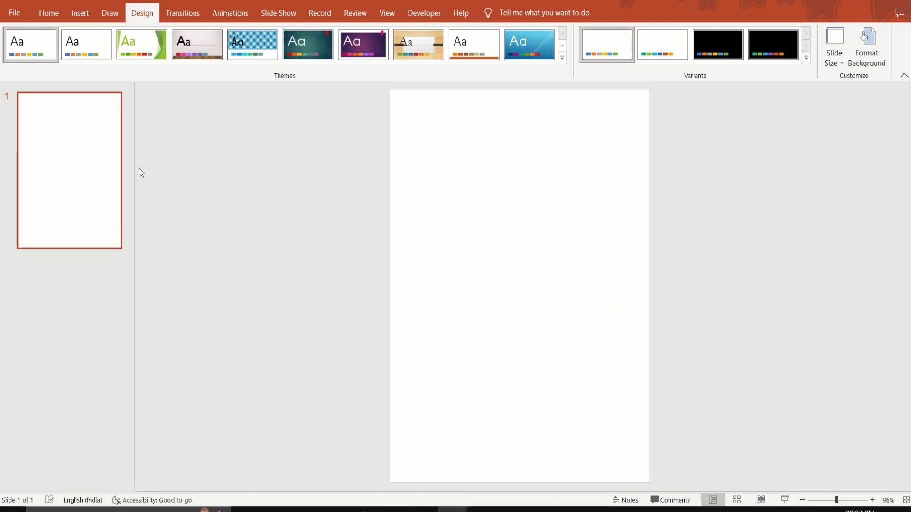
# Insert the v731-ning-09f wallpaper picture from this computer onto slide 1.
pyautogui.click(80, 13)
pyautogui.click(84, 47)
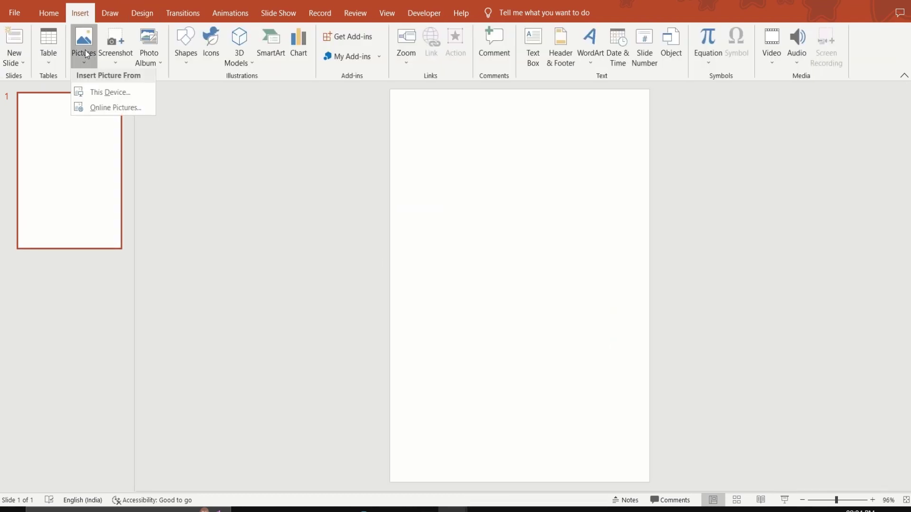
pyautogui.click(110, 92)
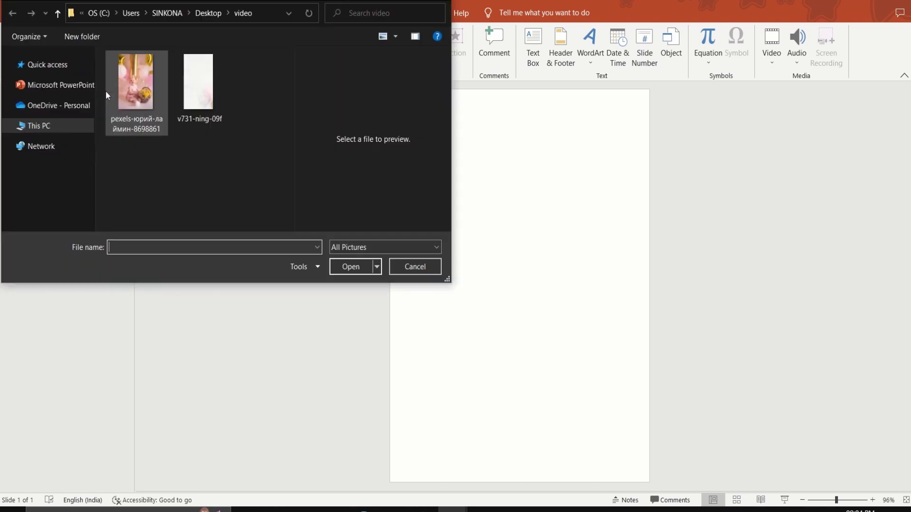
pyautogui.click(198, 88)
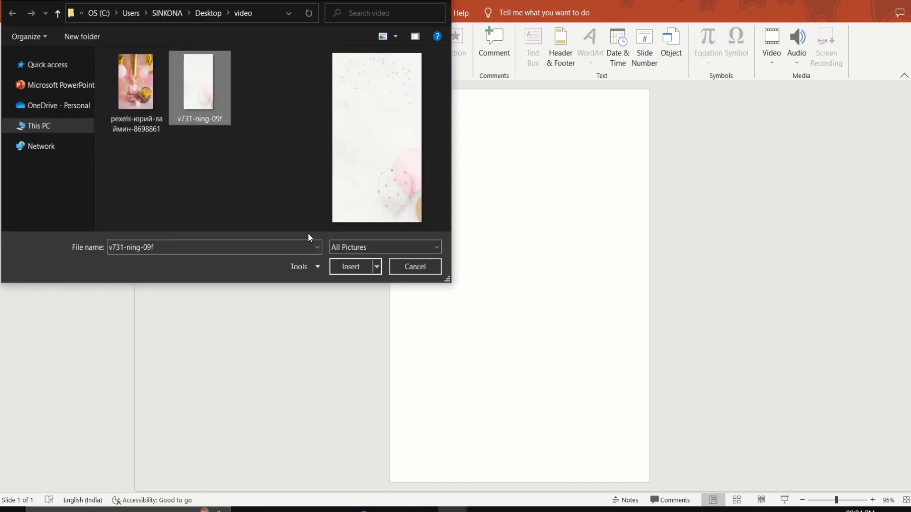
pyautogui.click(352, 268)
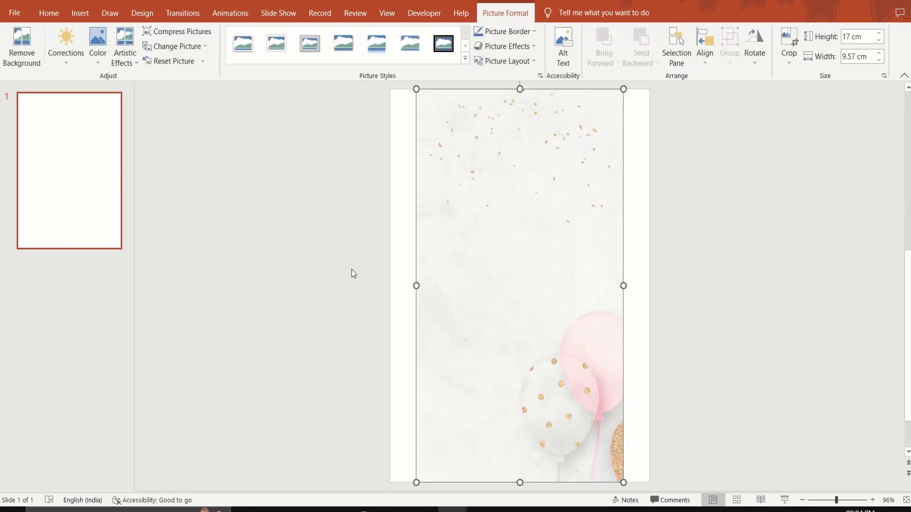
pyautogui.click(260, 208)
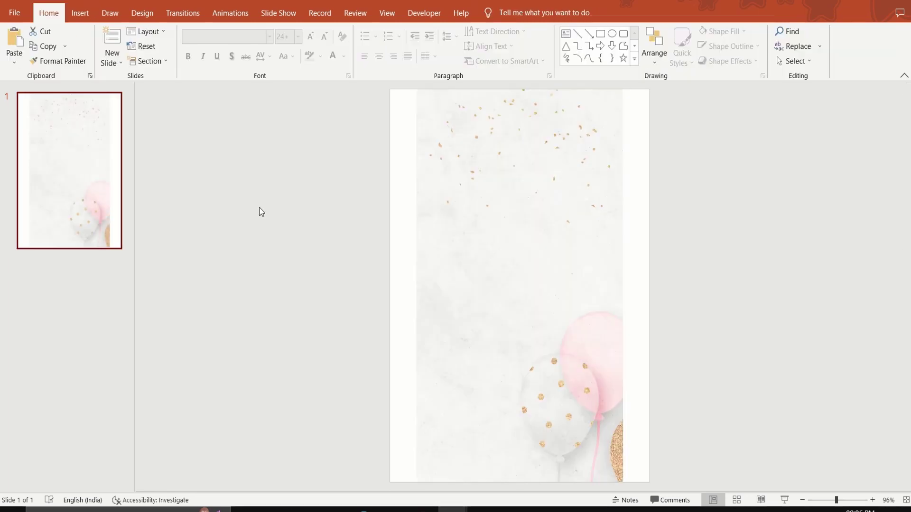
# Duplicate slide 1, then reselect the background picture on slide 1.
pyautogui.rightClick(73, 170)
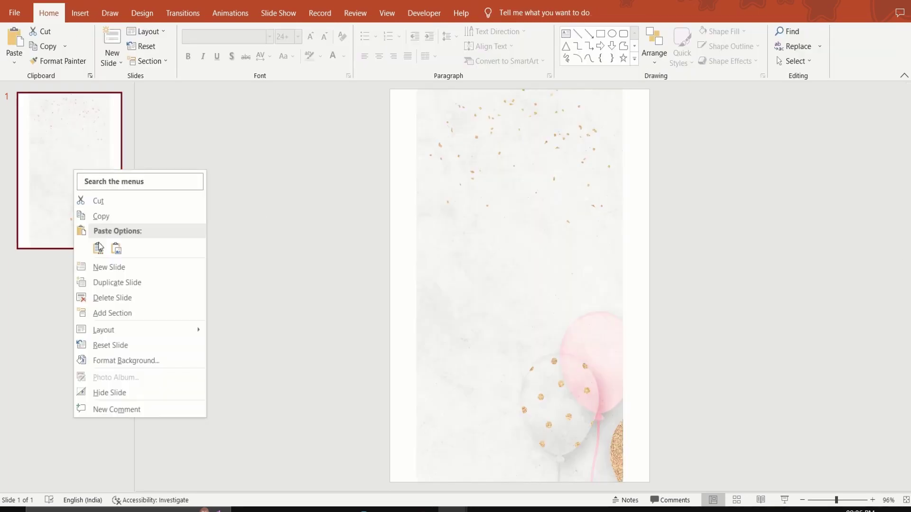
pyautogui.click(115, 282)
pyautogui.click(81, 206)
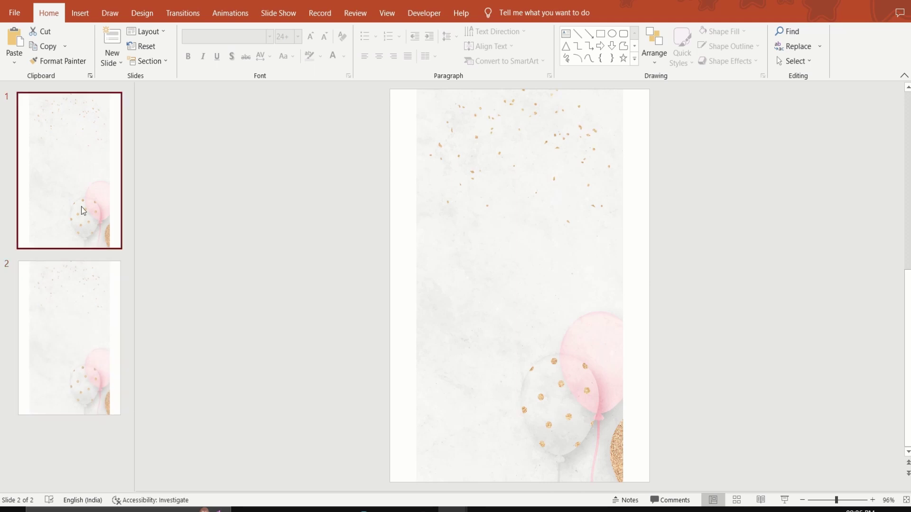
pyautogui.click(463, 209)
# Crop slide 1's wallpaper to its confetti top and stretch it across the slide's upper area.
pyautogui.click(504, 14)
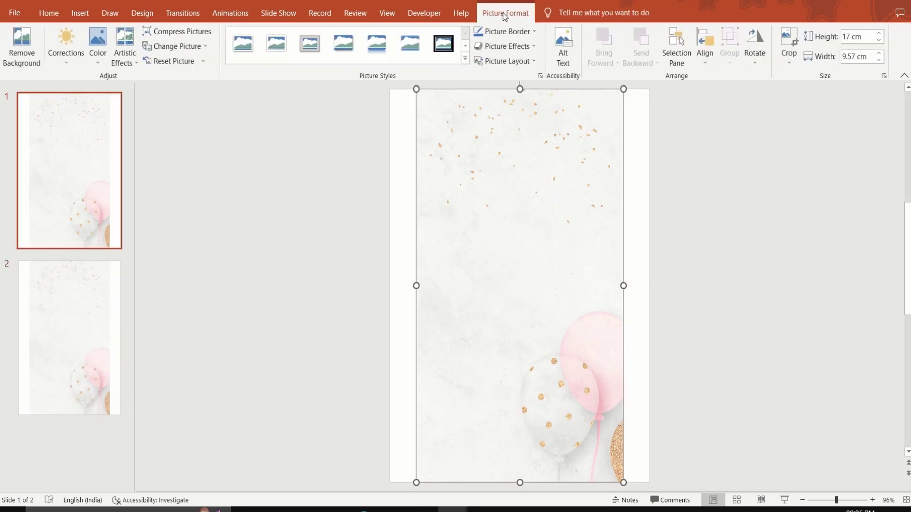
pyautogui.click(788, 39)
pyautogui.moveTo(520, 480); pyautogui.dragTo(527, 297)
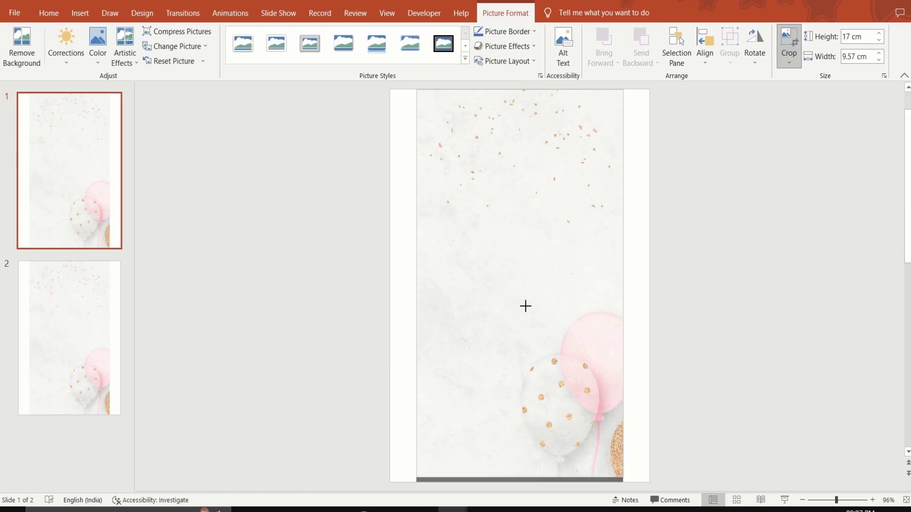
pyautogui.click(743, 316)
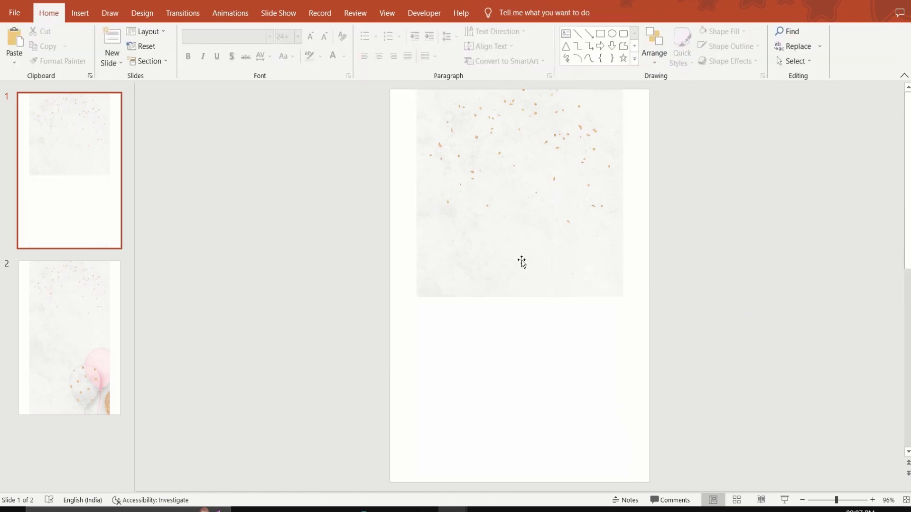
pyautogui.moveTo(521, 260); pyautogui.dragTo(495, 259)
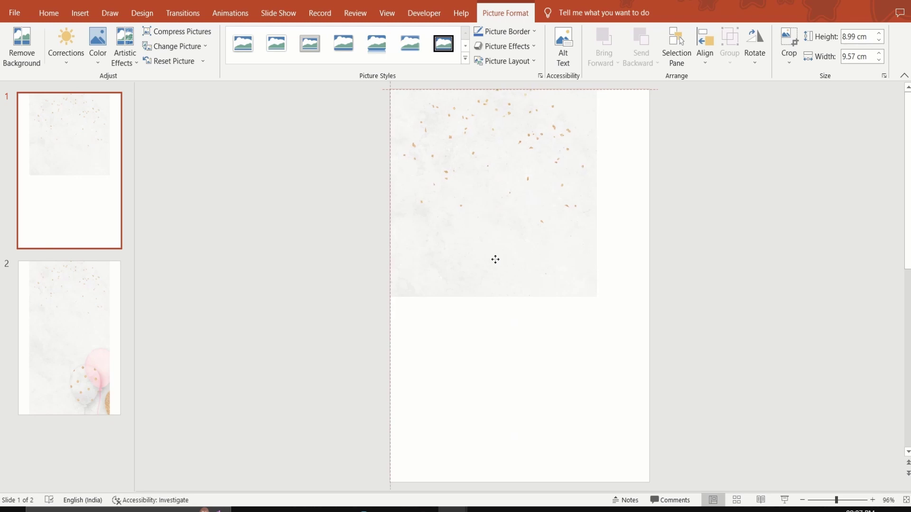
pyautogui.moveTo(597, 299)
pyautogui.mouseDown()
pyautogui.moveTo(622, 311)
pyautogui.moveTo(648, 350)
pyautogui.mouseUp()
pyautogui.click(730, 350)
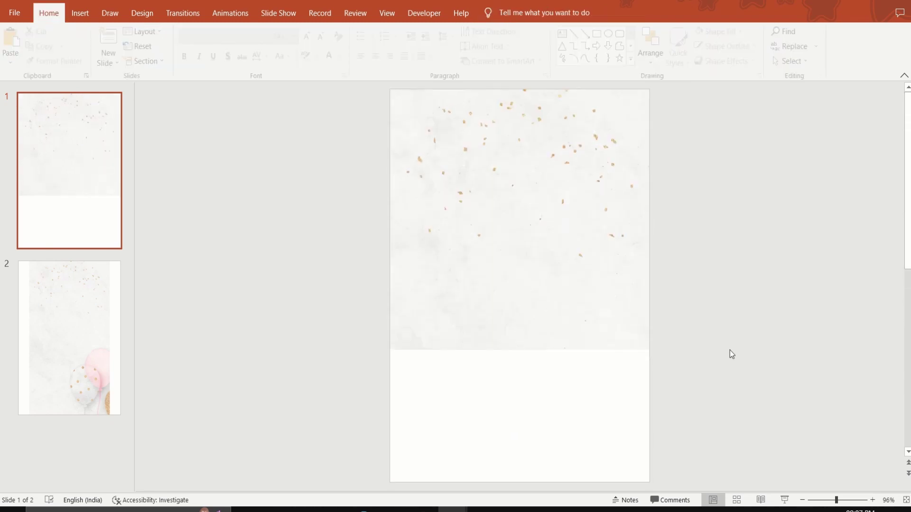
pyautogui.click(82, 328)
# Duplicate slide 2 and crop its wallpaper down to just the balloon area.
pyautogui.rightClick(82, 327)
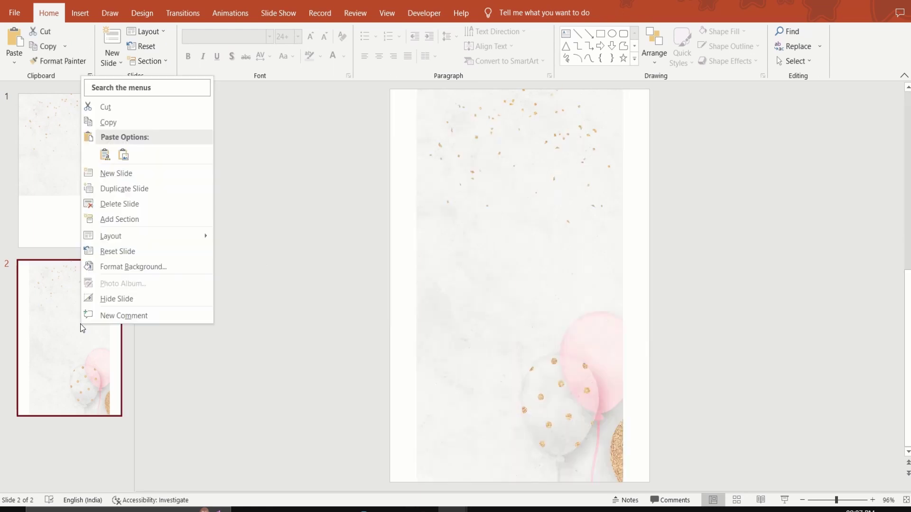
pyautogui.click(147, 191)
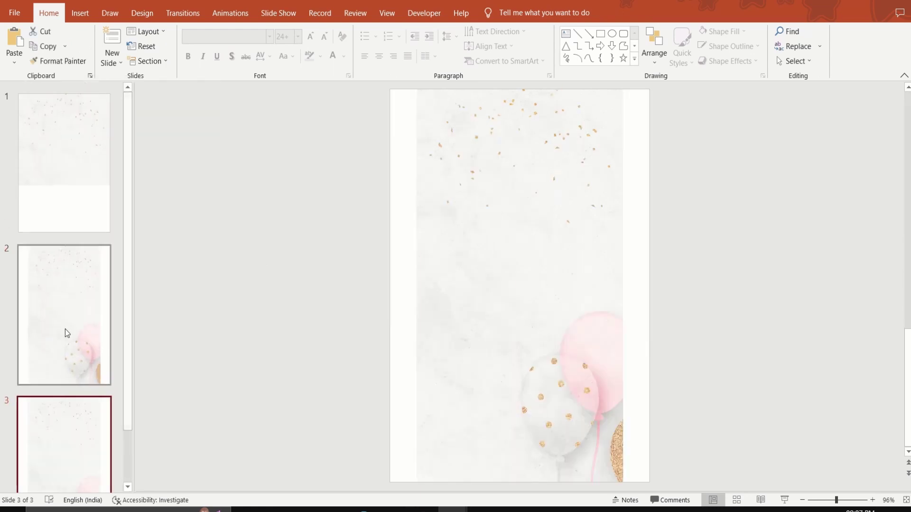
pyautogui.click(465, 291)
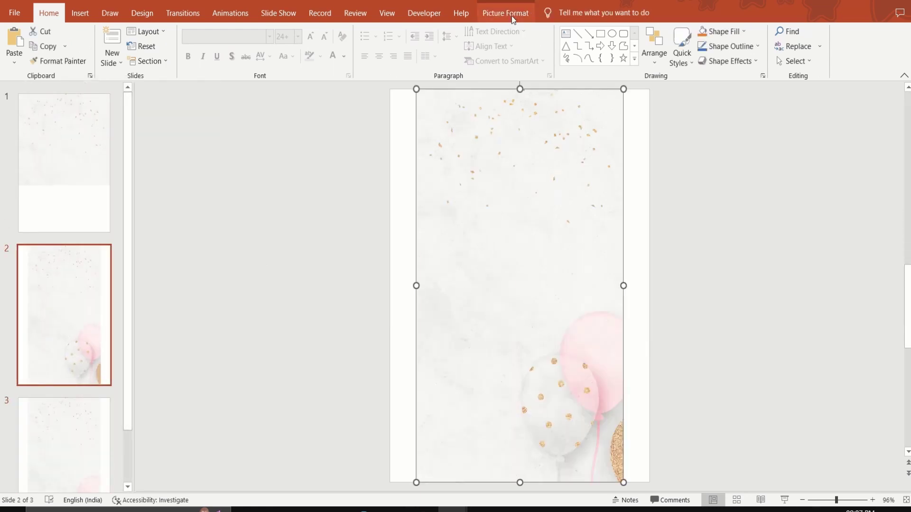
pyautogui.click(511, 15)
pyautogui.click(785, 34)
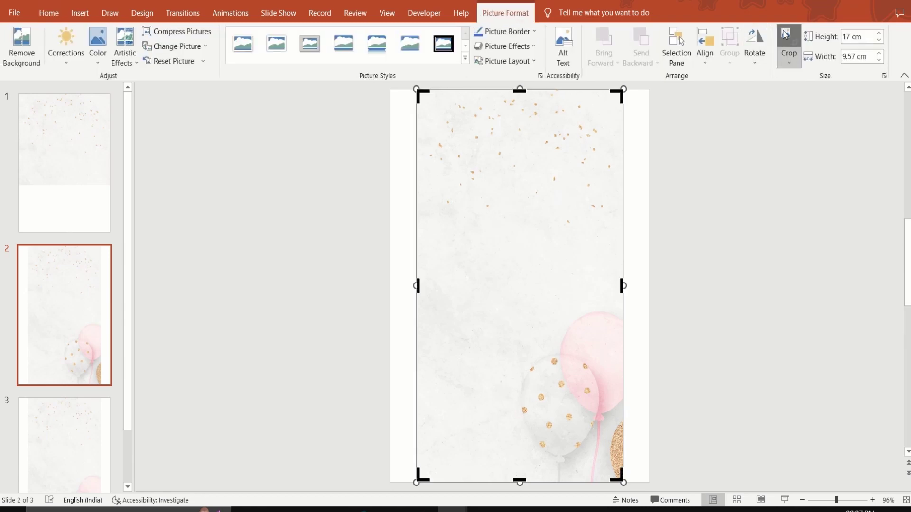
pyautogui.moveTo(520, 89); pyautogui.dragTo(546, 306)
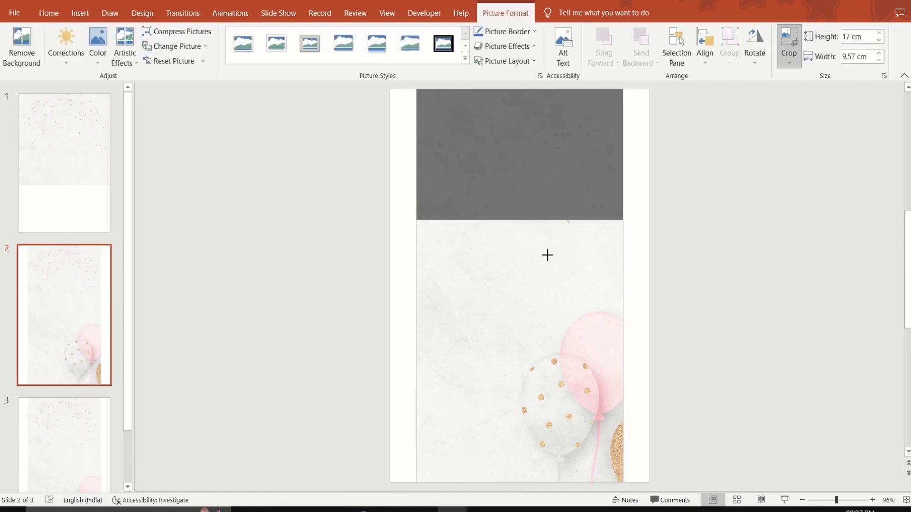
pyautogui.click(720, 332)
# Paste the cropped balloons onto slide 1 and position them at the bottom-right edge.
pyautogui.click(534, 422)
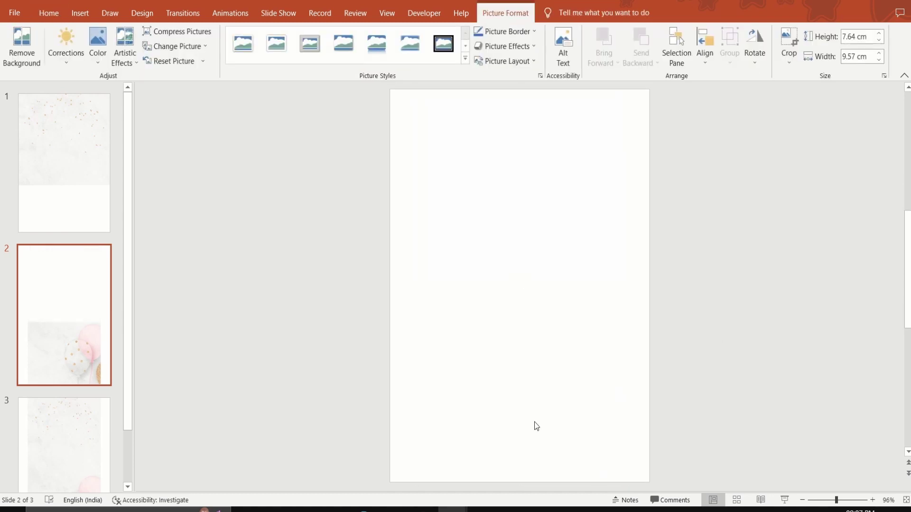
pyautogui.click(95, 264)
pyautogui.click(78, 211)
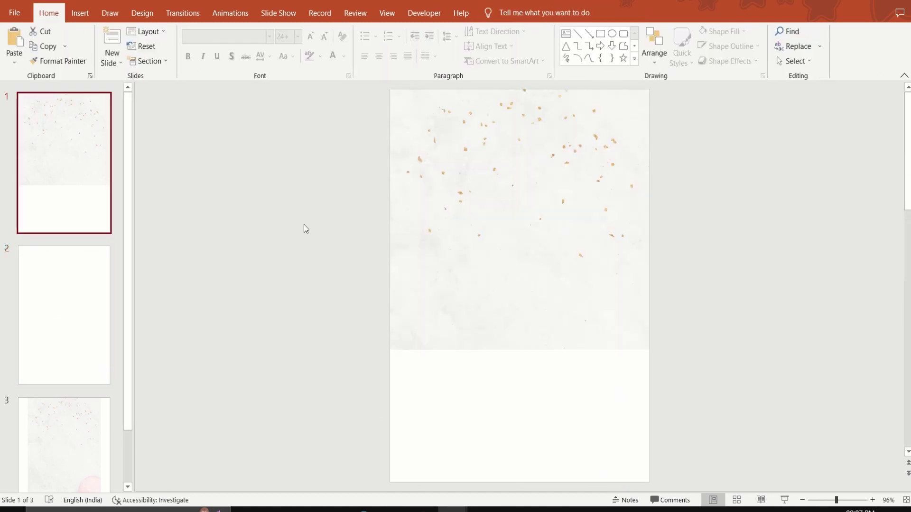
pyautogui.hotkey('ctrl', 'v')
pyautogui.moveTo(539, 355); pyautogui.dragTo(563, 358)
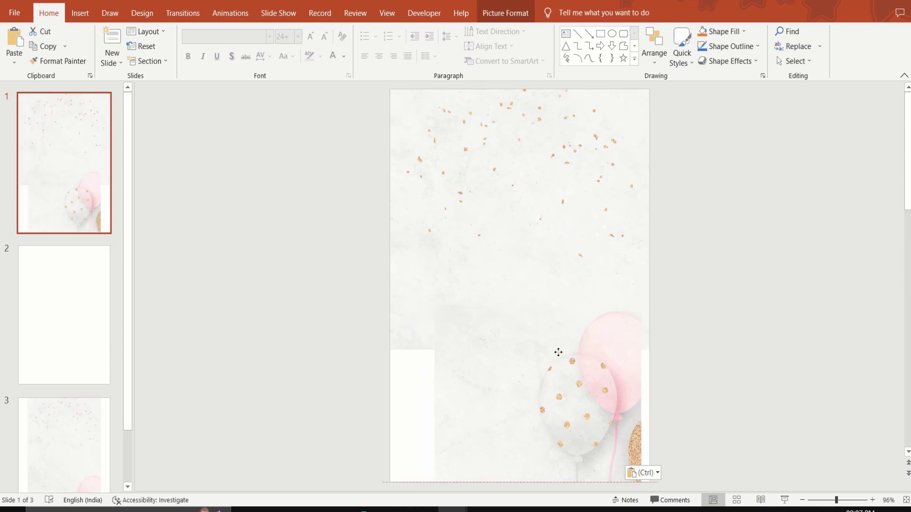
pyautogui.click(363, 326)
pyautogui.click(86, 449)
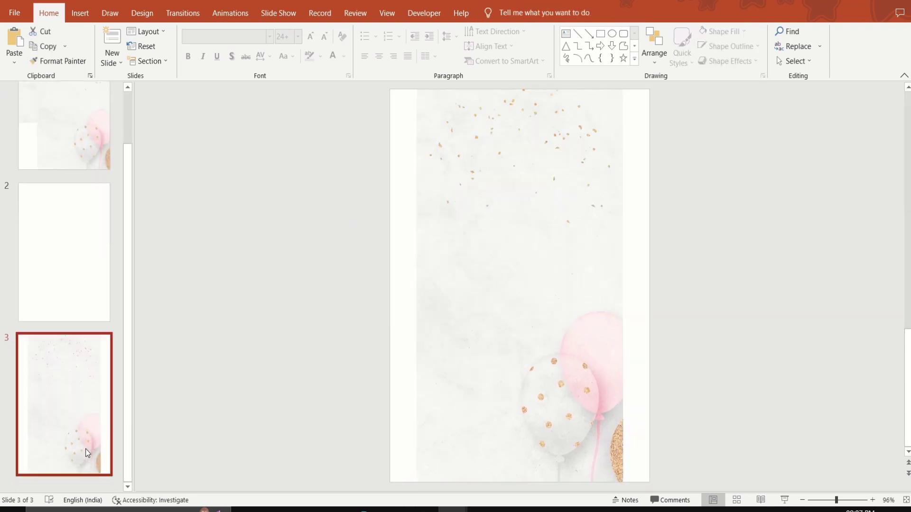
# Draw a tall, outline-free rectangle over the lower left of slide 3's wallpaper.
pyautogui.click(600, 33)
pyautogui.moveTo(434, 302); pyautogui.dragTo(505, 470)
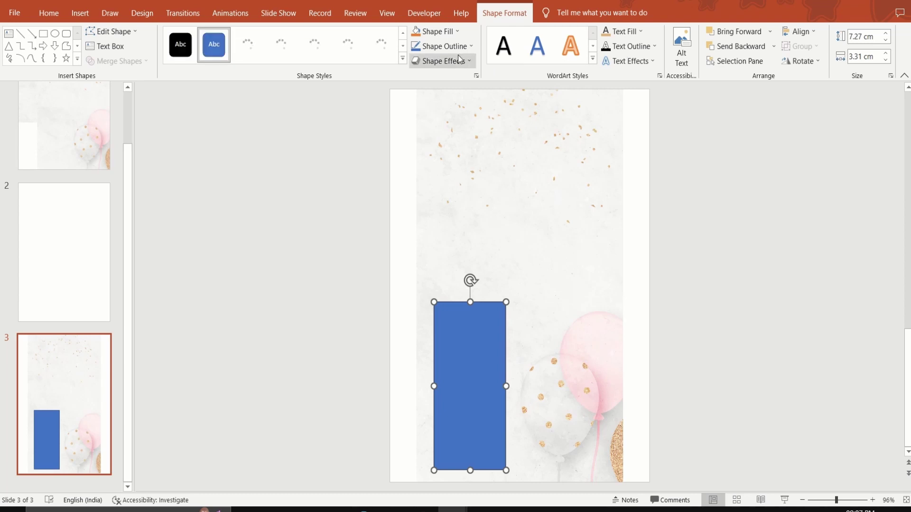
pyautogui.click(441, 46)
pyautogui.click(441, 158)
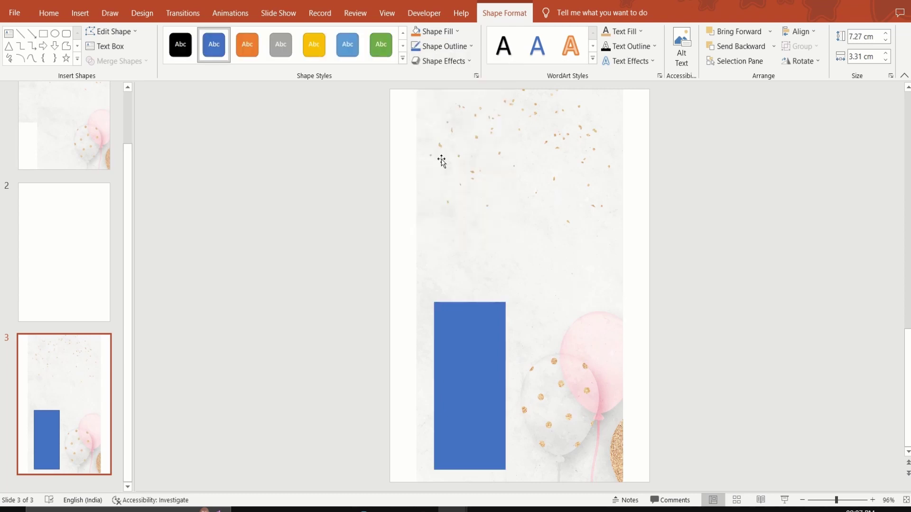
# Intersect the wallpaper with the rectangle and cut the resulting marble piece.
pyautogui.click(546, 281)
pyautogui.keyDown('shift'); pyautogui.click(459, 347); pyautogui.keyUp('shift')
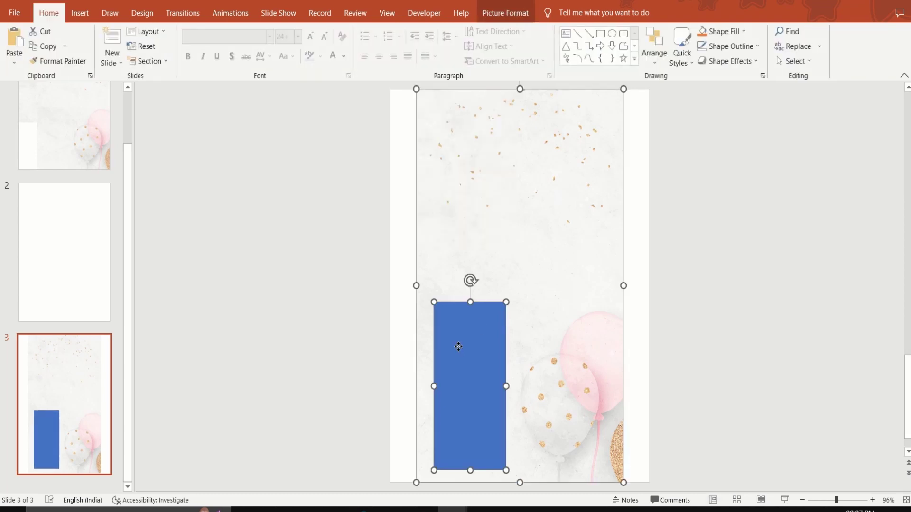
pyautogui.click(521, 13)
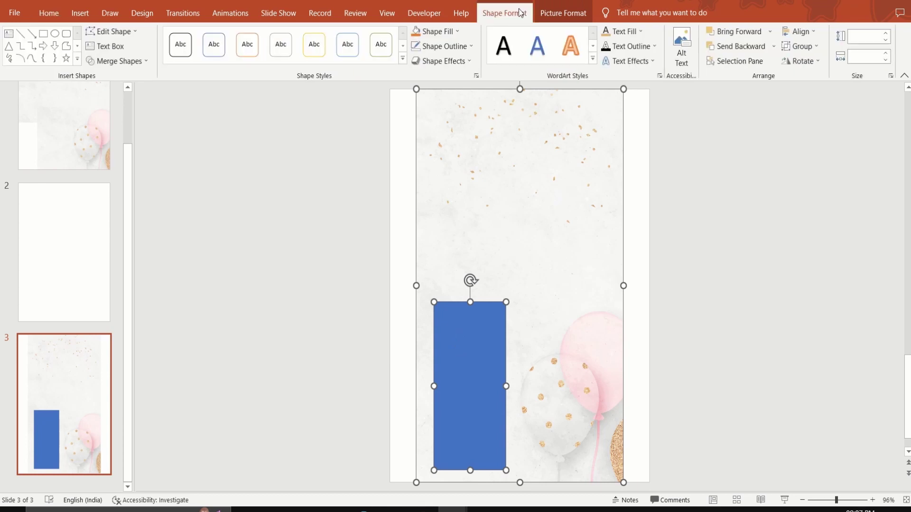
pyautogui.click(119, 61)
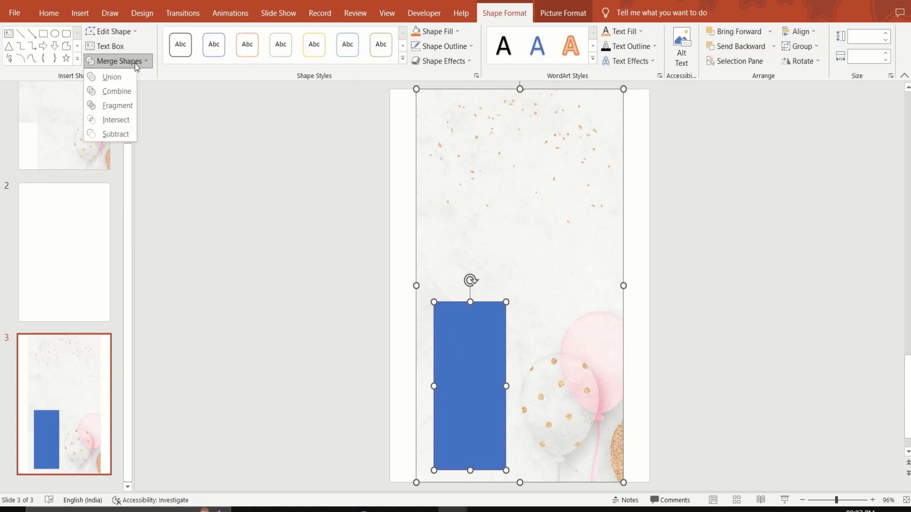
pyautogui.click(125, 120)
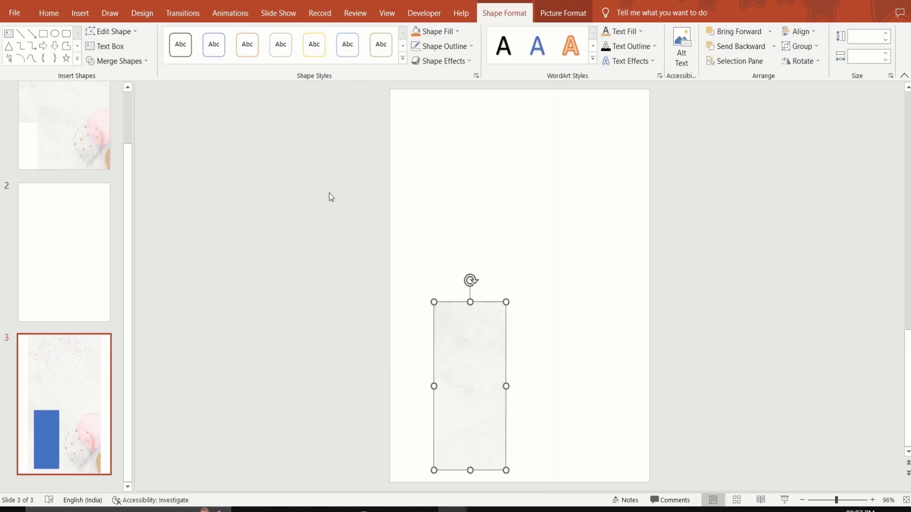
pyautogui.hotkey('ctrl', 'x')
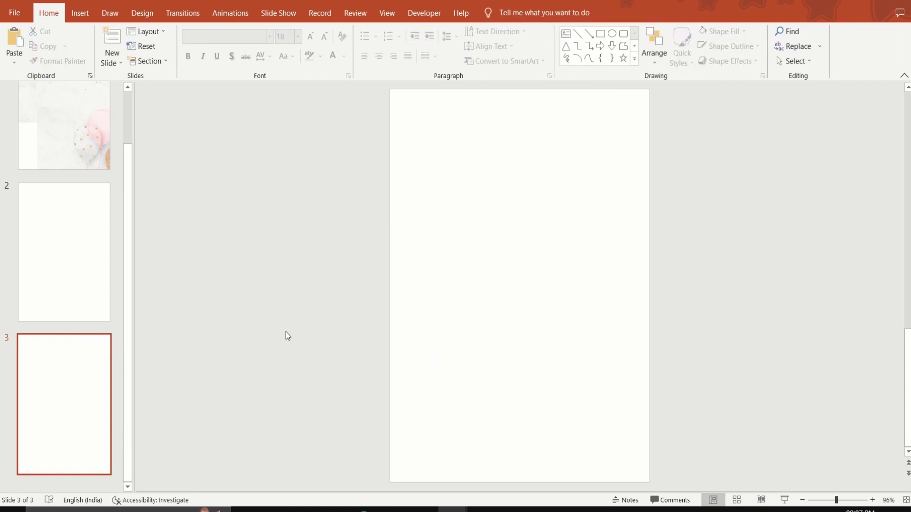
pyautogui.click(79, 173)
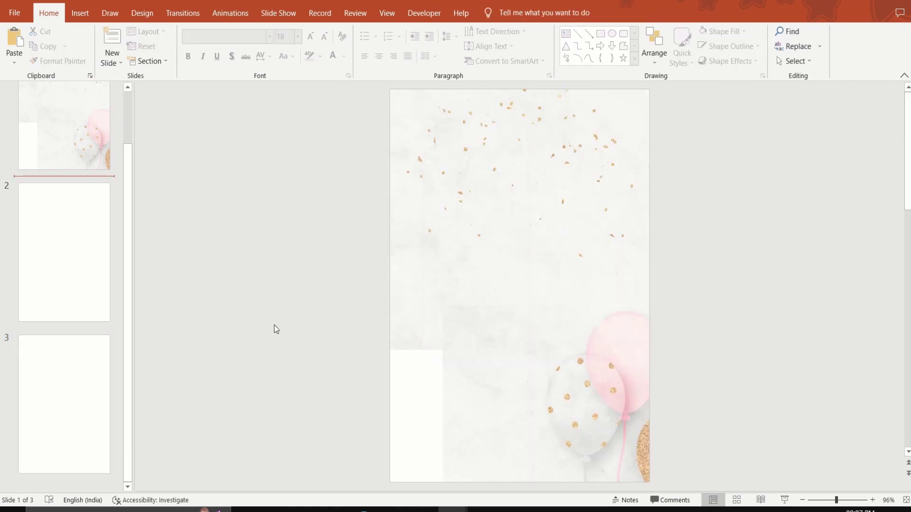
# Paste the marble strip bottom-left and add a shrunken, horizontally flipped balloon copy there.
pyautogui.hotkey('ctrl', 'v')
pyautogui.moveTo(472, 409); pyautogui.dragTo(423, 416)
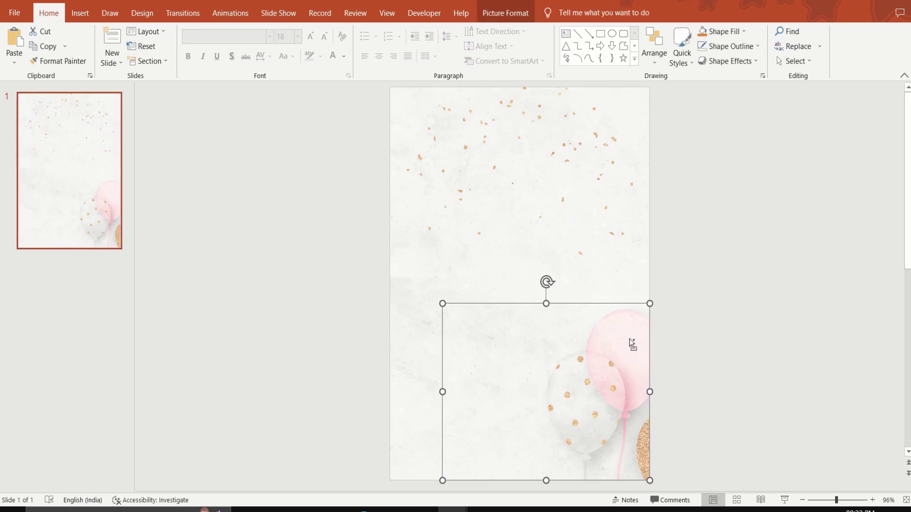
pyautogui.keyDown('ctrl'); pyautogui.moveTo(629, 339); pyautogui.dragTo(390, 268); pyautogui.keyUp('ctrl')
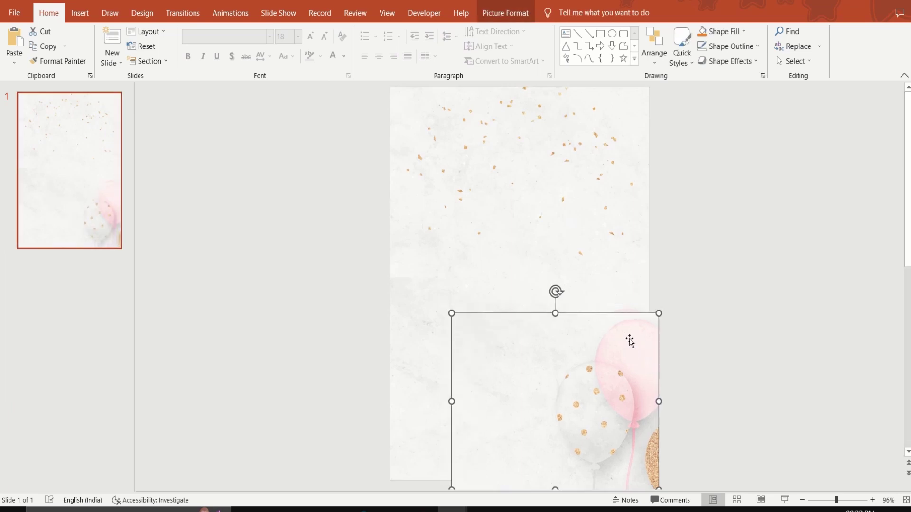
pyautogui.click(522, 12)
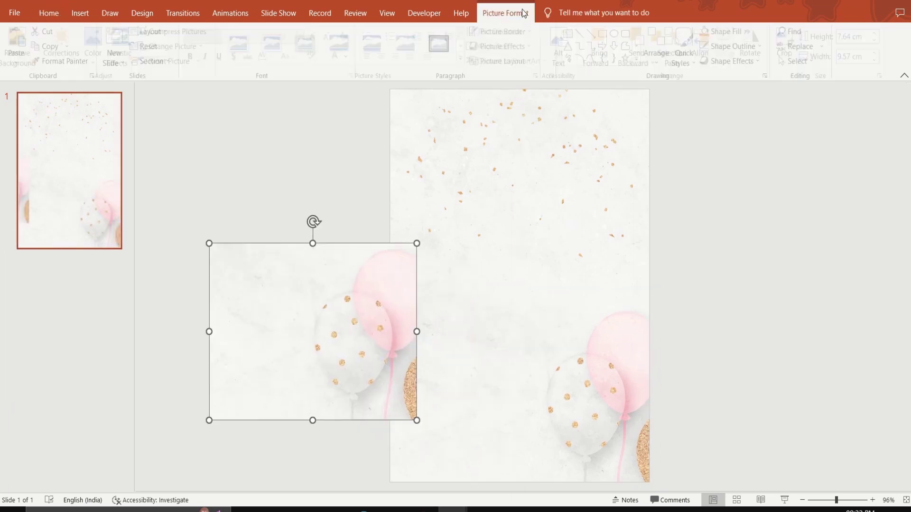
pyautogui.click(761, 58)
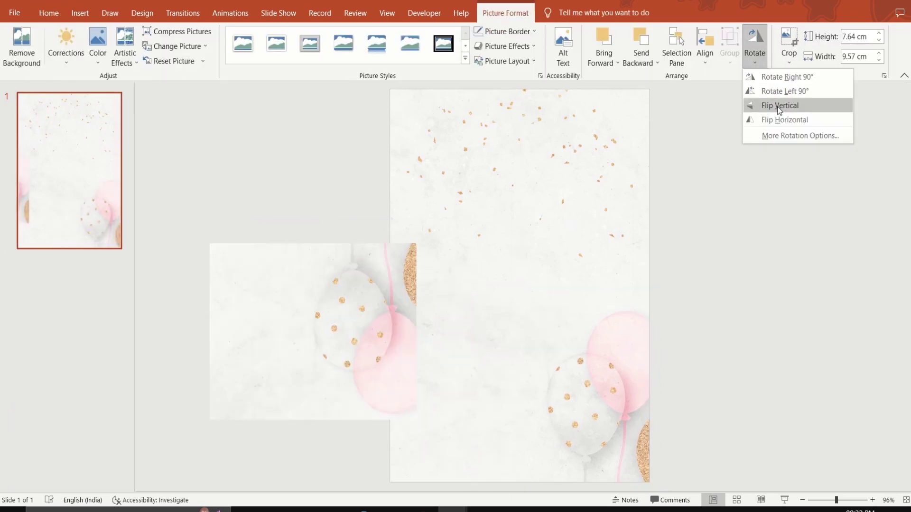
pyautogui.click(781, 119)
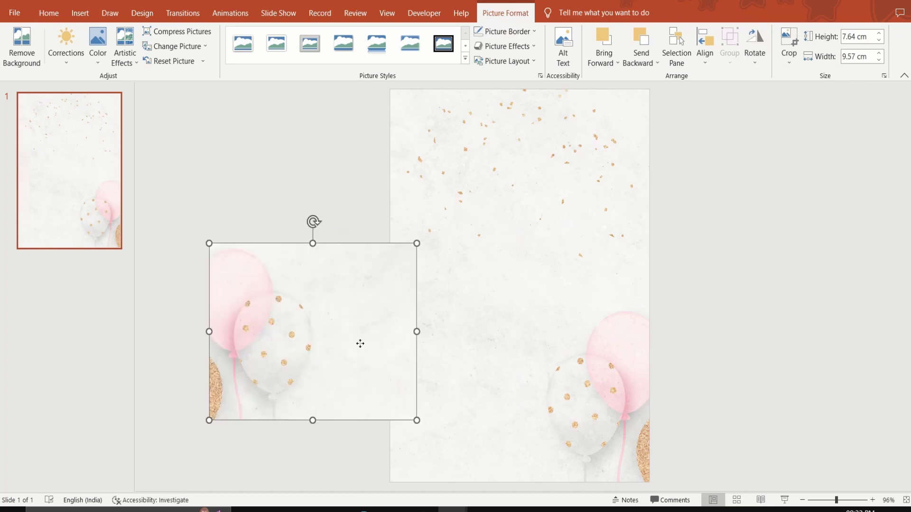
pyautogui.moveTo(360, 342); pyautogui.dragTo(451, 406)
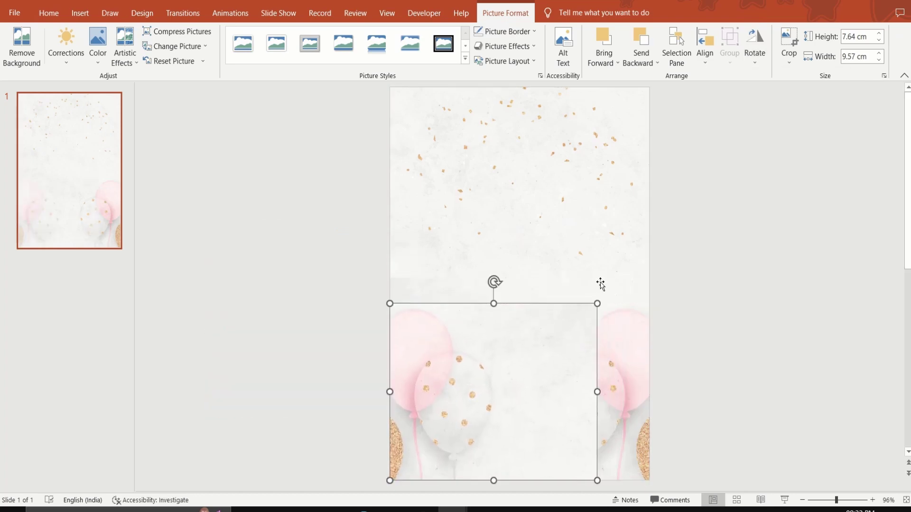
pyautogui.click(453, 413)
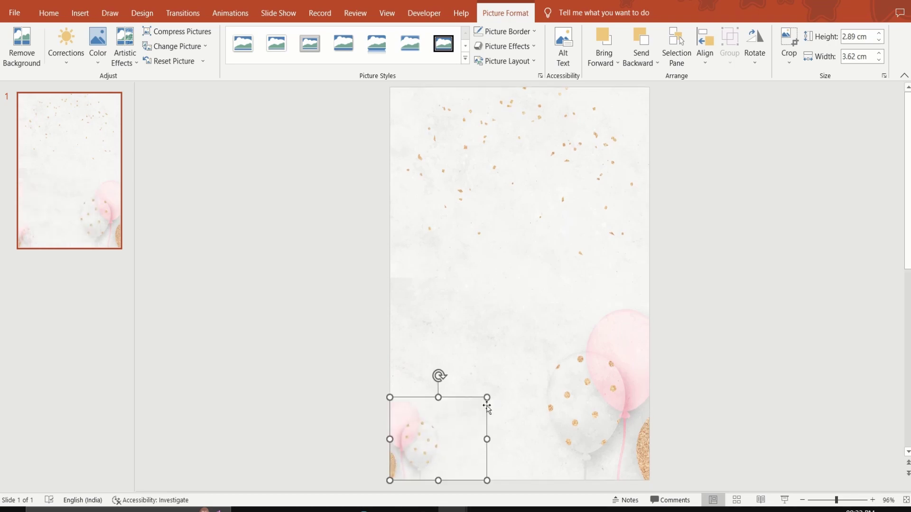
pyautogui.click(702, 382)
# Add a vertically flipped confetti copy, cropped at top and right, to the slide's lower area.
pyautogui.click(527, 174)
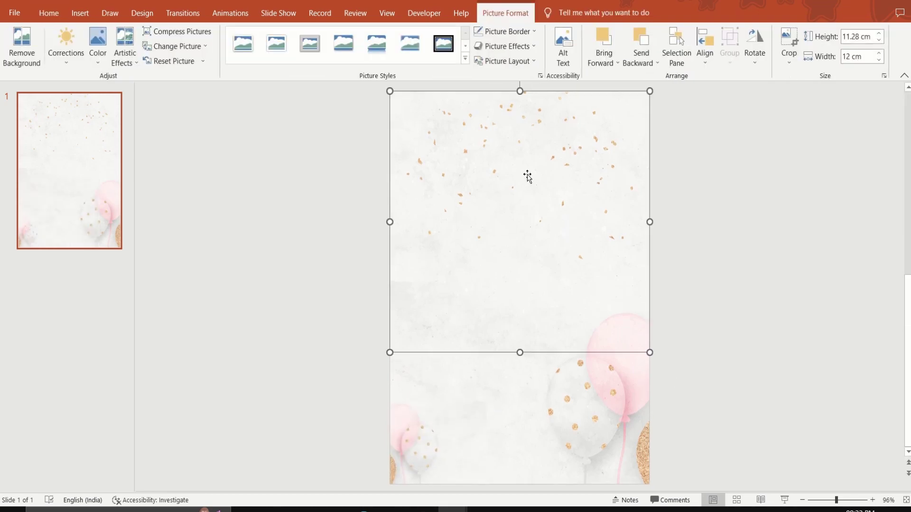
pyautogui.moveTo(527, 174); pyautogui.dragTo(438, 244)
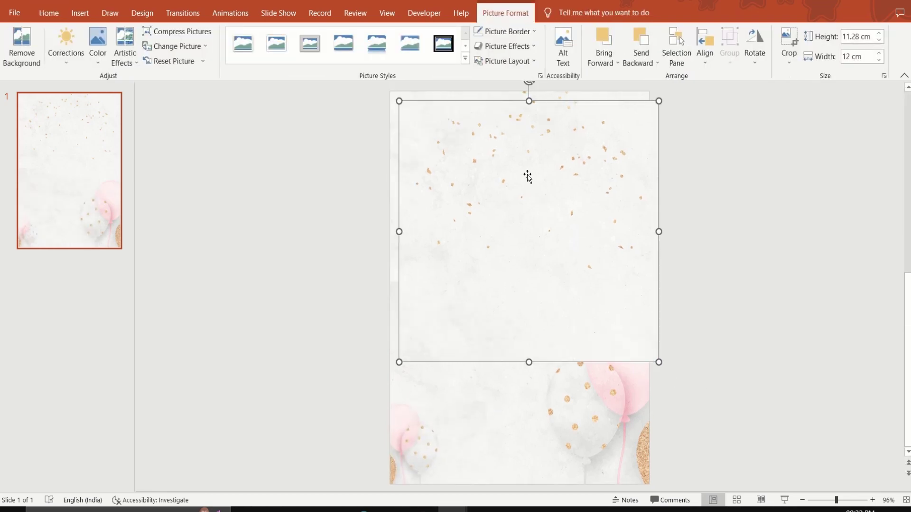
pyautogui.click(754, 48)
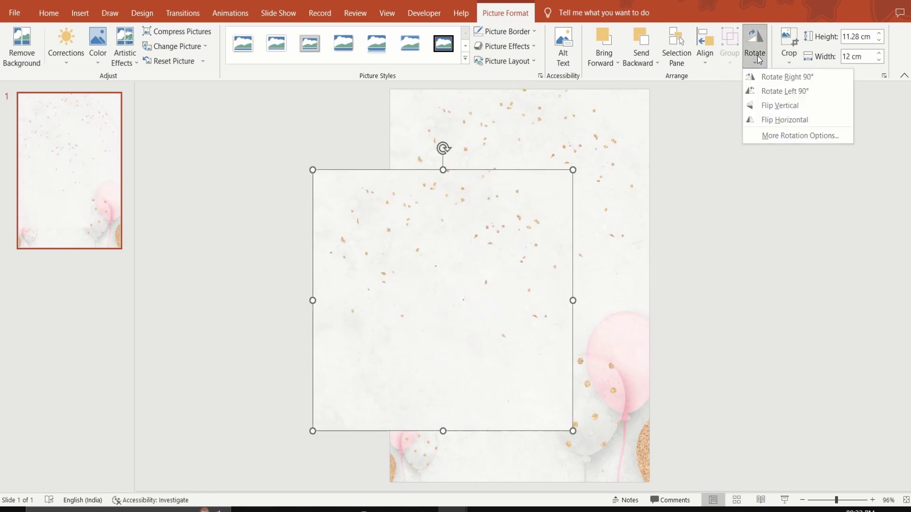
pyautogui.click(781, 107)
pyautogui.click(789, 47)
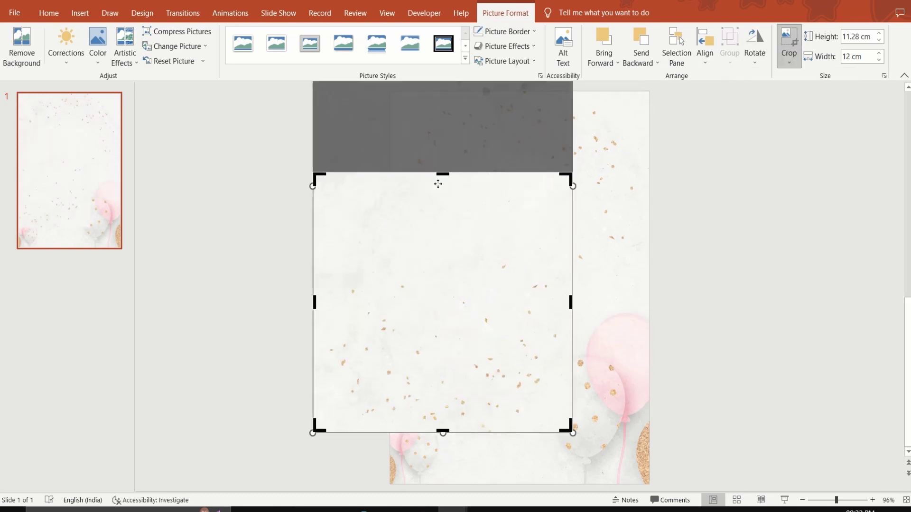
pyautogui.moveTo(443, 172); pyautogui.dragTo(442, 256)
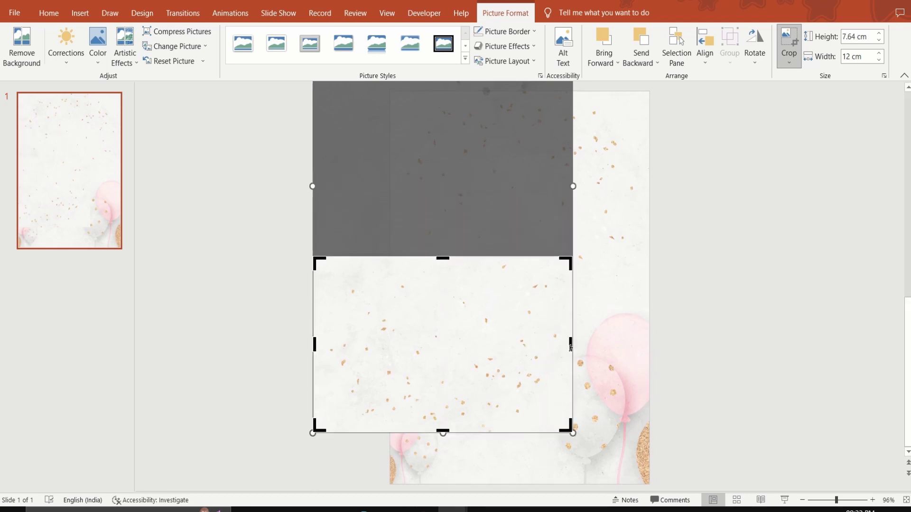
pyautogui.moveTo(570, 348)
pyautogui.mouseDown()
pyautogui.moveTo(476, 349)
pyautogui.moveTo(514, 309)
pyautogui.mouseUp()
pyautogui.click(736, 325)
pyautogui.moveTo(570, 217)
pyautogui.mouseDown()
pyautogui.moveTo(486, 316)
pyautogui.moveTo(535, 426)
pyautogui.mouseUp()
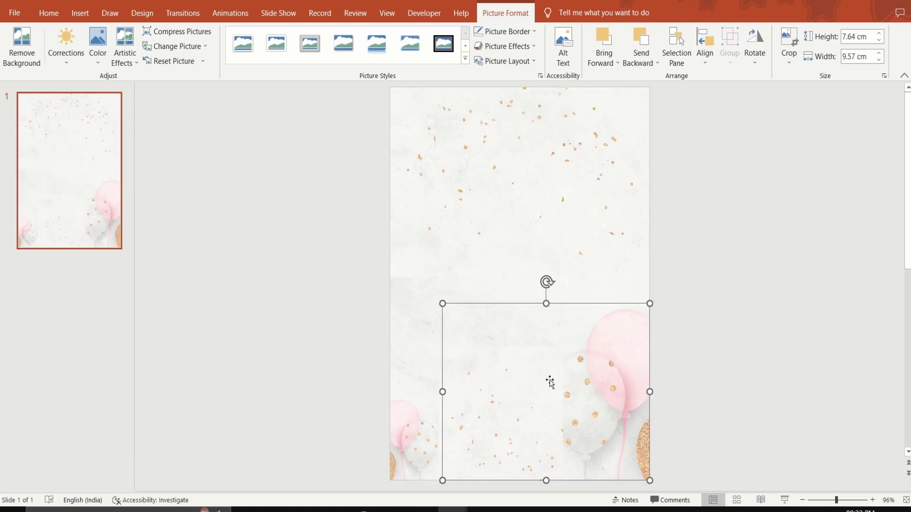
pyautogui.hotkey('ctrl', 'z')
# Shrink the confetti copy slightly and add a new Blank layout second slide.
pyautogui.moveTo(563, 347); pyautogui.dragTo(545, 364)
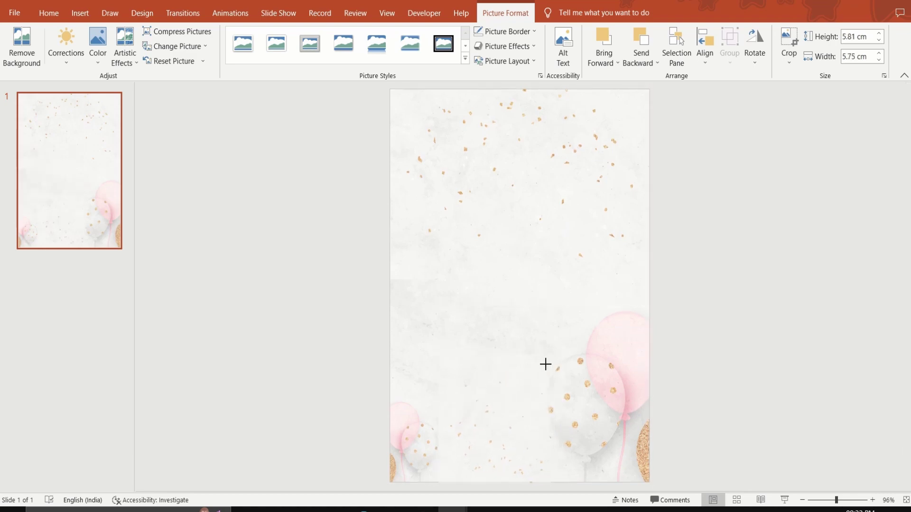
pyautogui.click(49, 13)
pyautogui.click(112, 57)
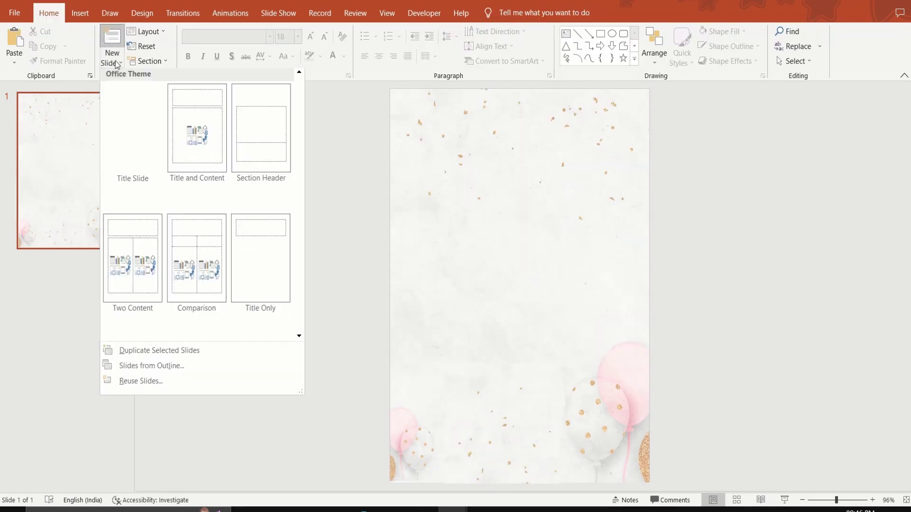
pyautogui.click(299, 339)
pyautogui.click(153, 300)
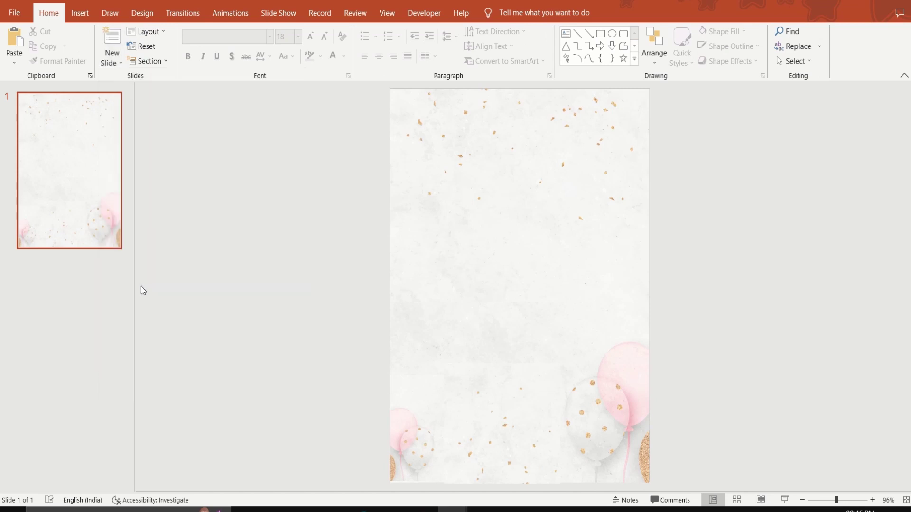
# Insert the pexels baby-among-balloons photo from this device onto slide 2.
pyautogui.click(80, 13)
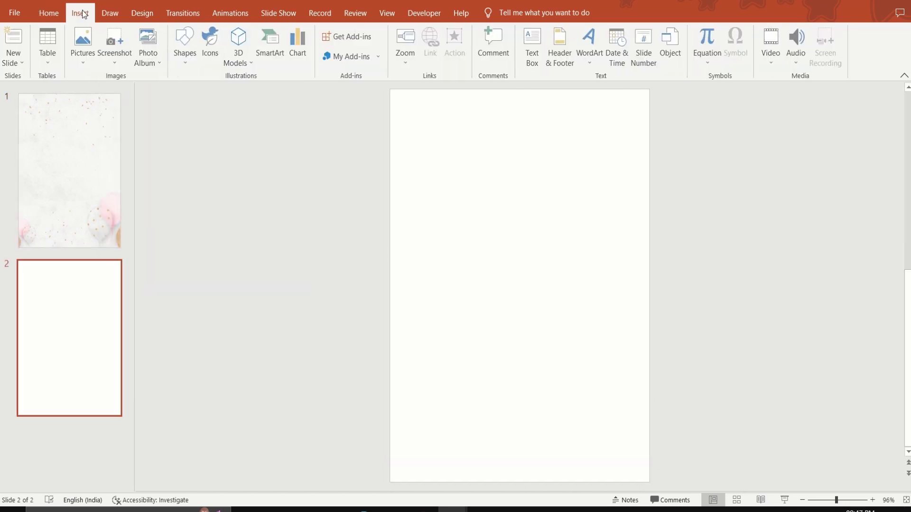
pyautogui.click(84, 47)
pyautogui.click(102, 94)
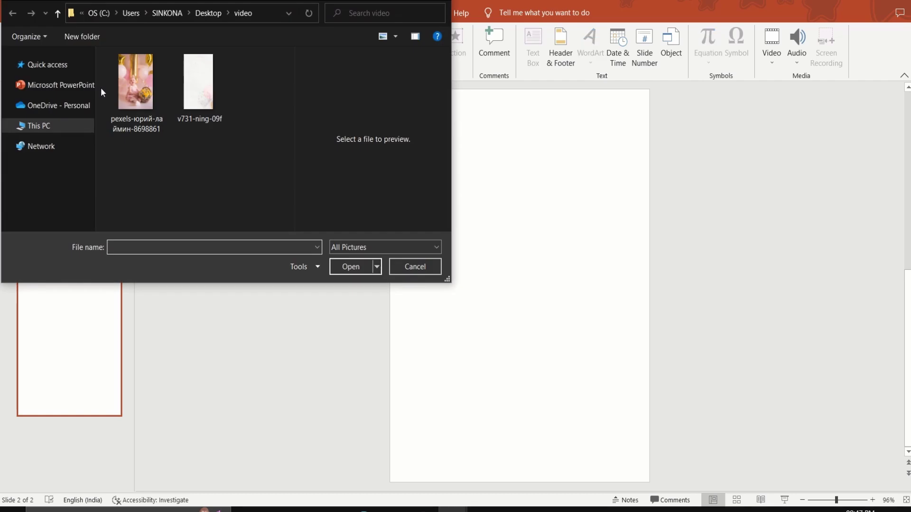
pyautogui.click(128, 90)
pyautogui.click(350, 263)
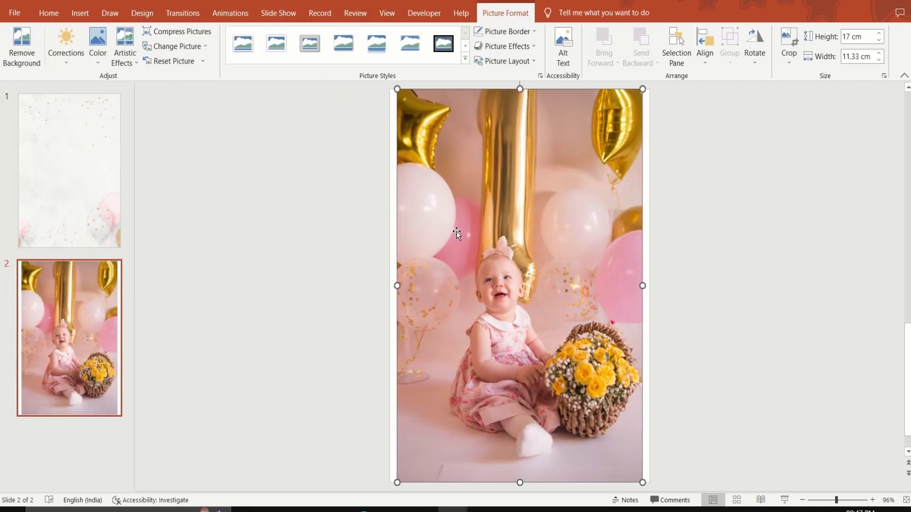
pyautogui.click(729, 212)
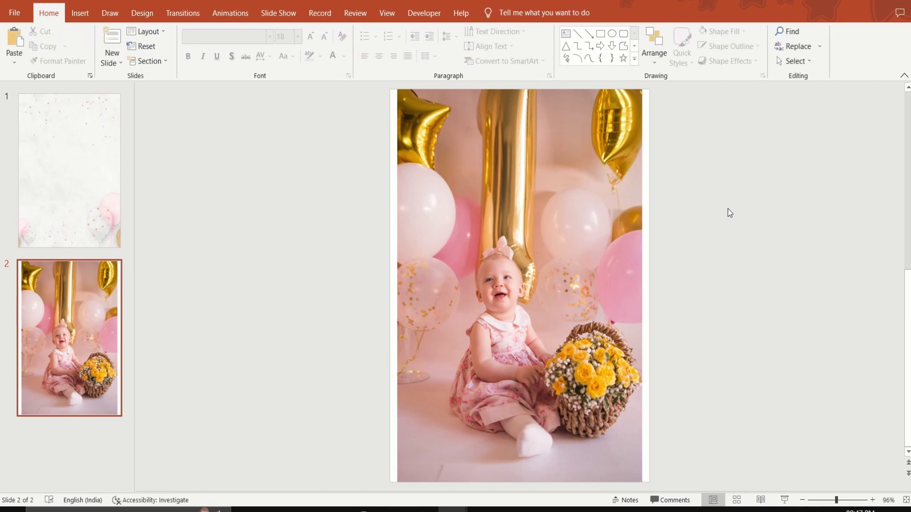
# Draw an 11 × 11 cm circle and position it over the baby photo.
pyautogui.click(612, 35)
pyautogui.moveTo(428, 215); pyautogui.dragTo(623, 433)
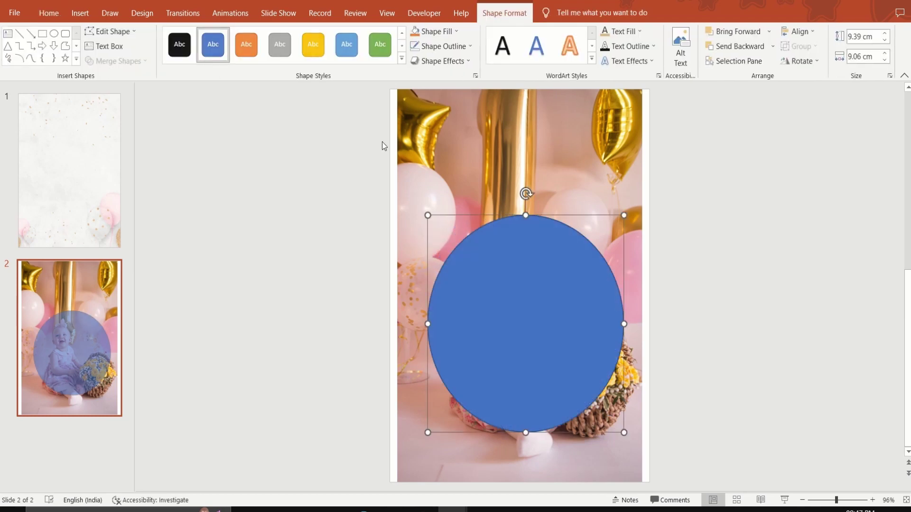
pyautogui.click(863, 37)
pyautogui.click(862, 55)
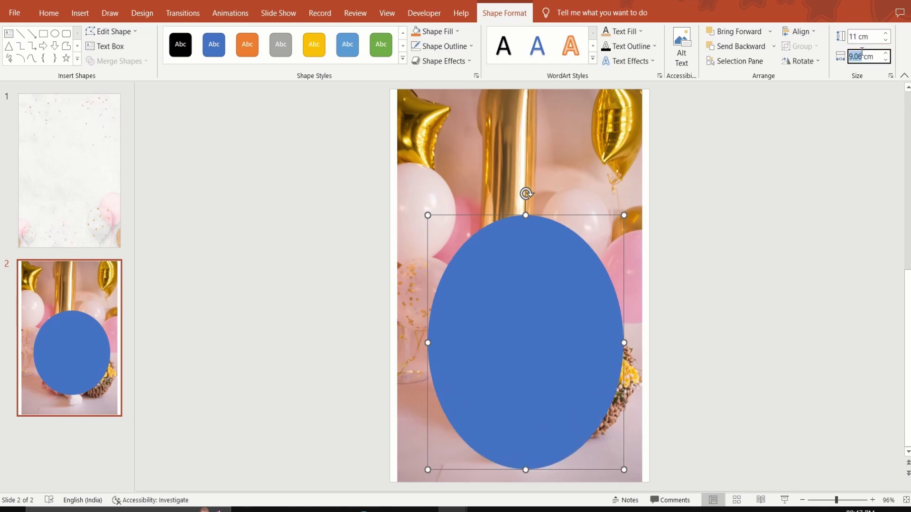
pyautogui.write('11')
pyautogui.press('Return')
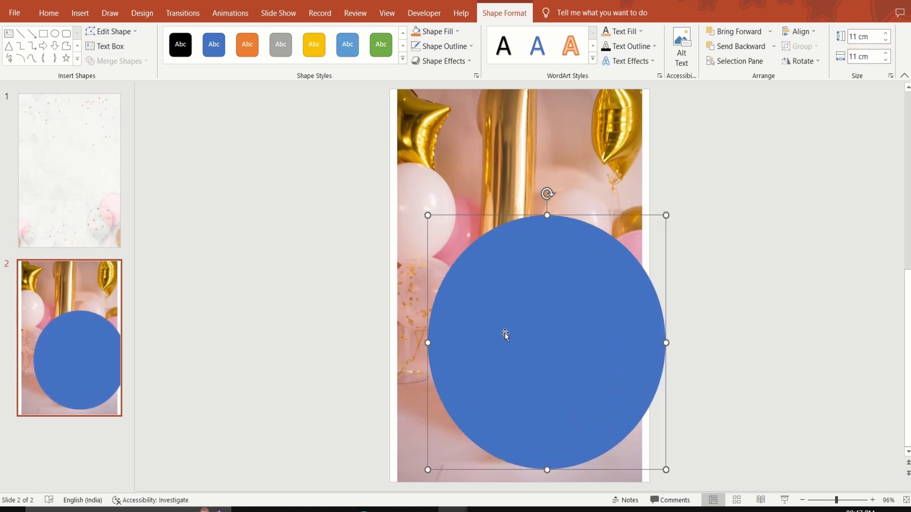
pyautogui.moveTo(505, 335); pyautogui.dragTo(482, 340)
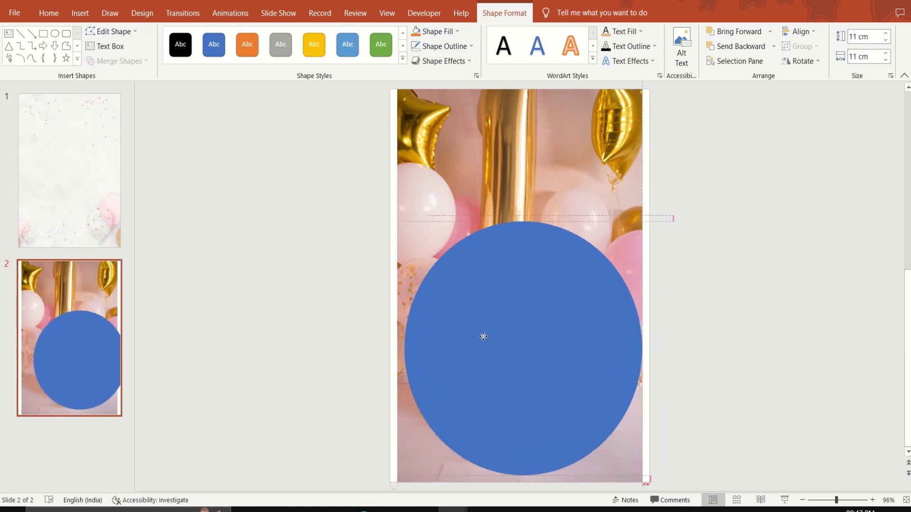
# Make the circle semi-transparent, then intersect the photo with it to crop it round.
pyautogui.click(476, 76)
pyautogui.moveTo(818, 303); pyautogui.dragTo(833, 306)
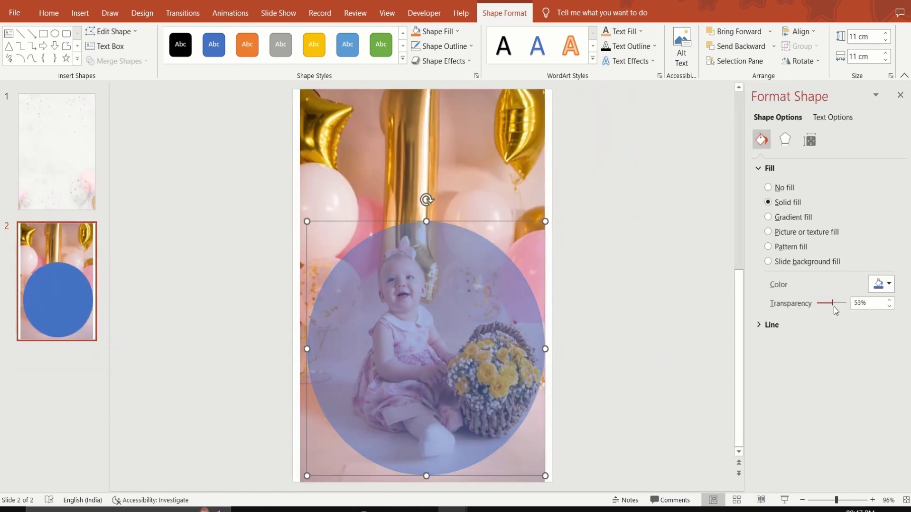
pyautogui.click(516, 200)
pyautogui.click(517, 199)
pyautogui.keyDown('shift'); pyautogui.click(406, 335); pyautogui.keyUp('shift')
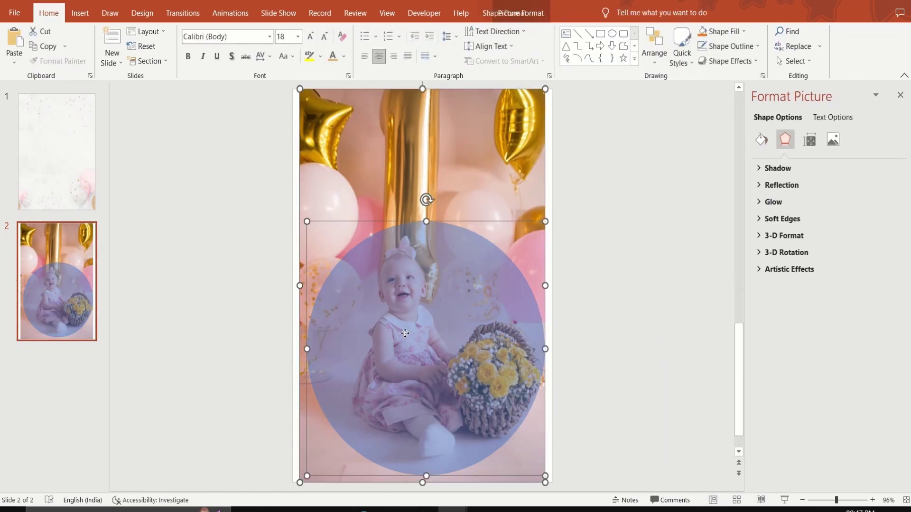
pyautogui.click(497, 15)
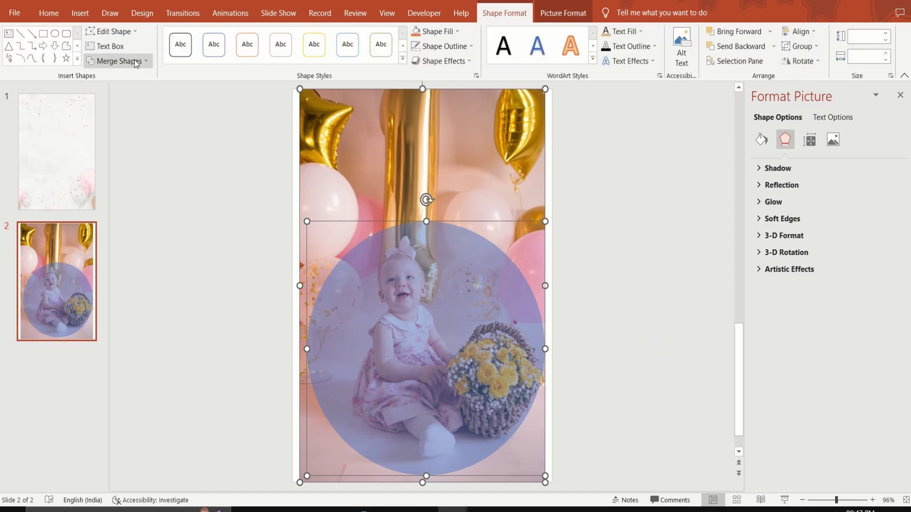
pyautogui.click(118, 61)
# Move the circular photo from slide 2 onto slide 1 by cutting and pasting.
pyautogui.click(364, 329)
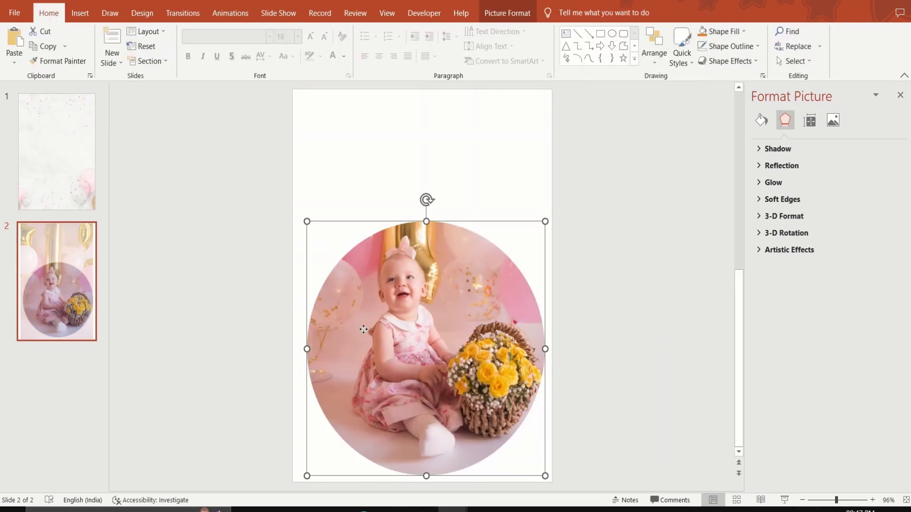
pyautogui.rightClick(364, 329)
pyautogui.click(389, 109)
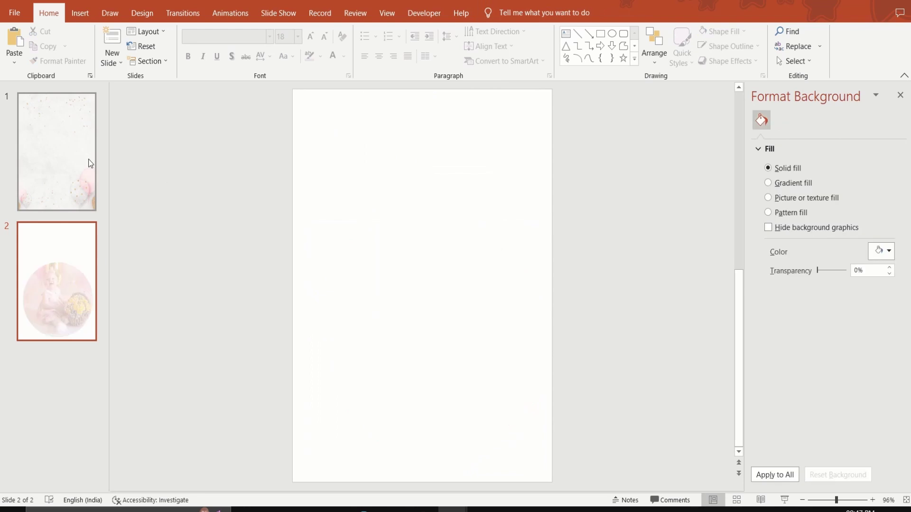
pyautogui.click(88, 158)
pyautogui.rightClick(200, 180)
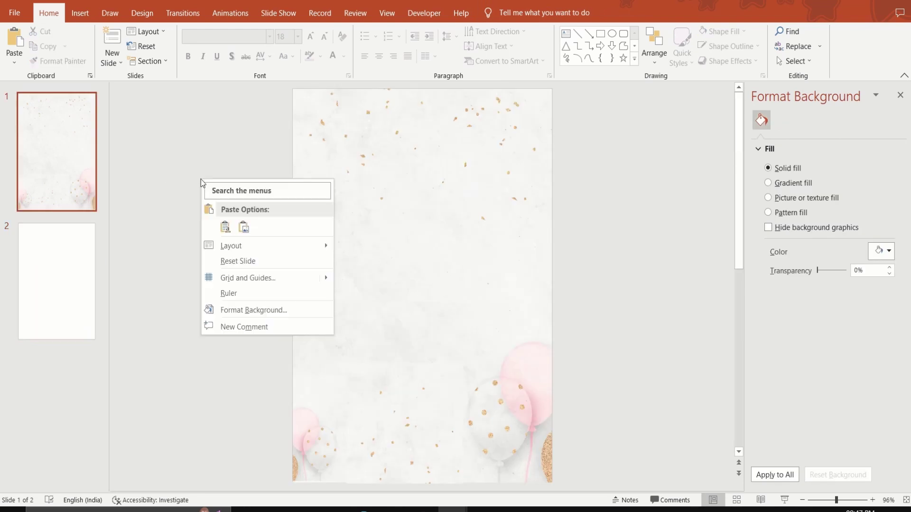
pyautogui.click(225, 227)
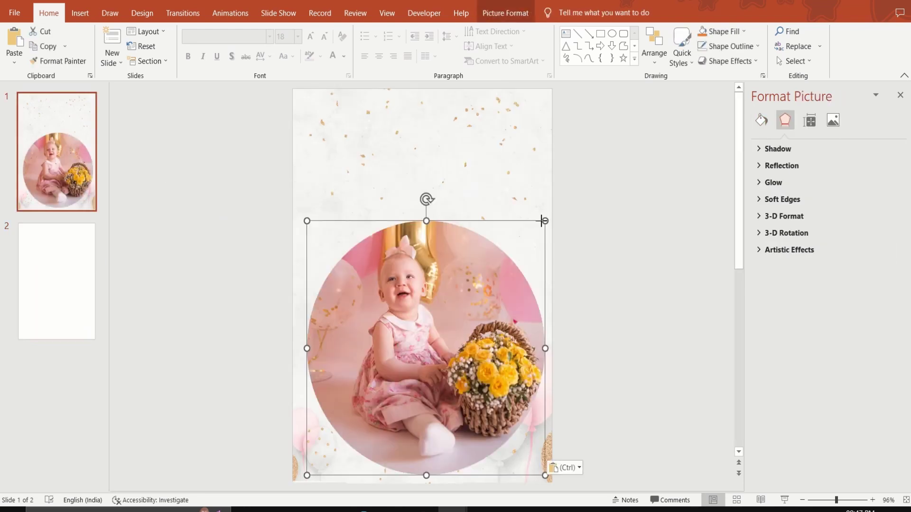
# Shrink the photo to 4.47 cm and centre it horizontally near the slide top.
pyautogui.moveTo(542, 221); pyautogui.dragTo(407, 368)
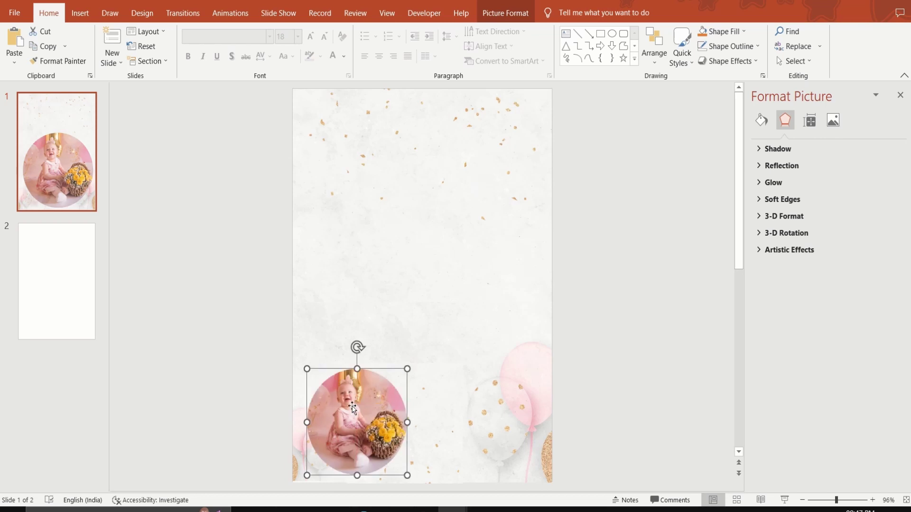
pyautogui.moveTo(353, 407); pyautogui.dragTo(408, 163)
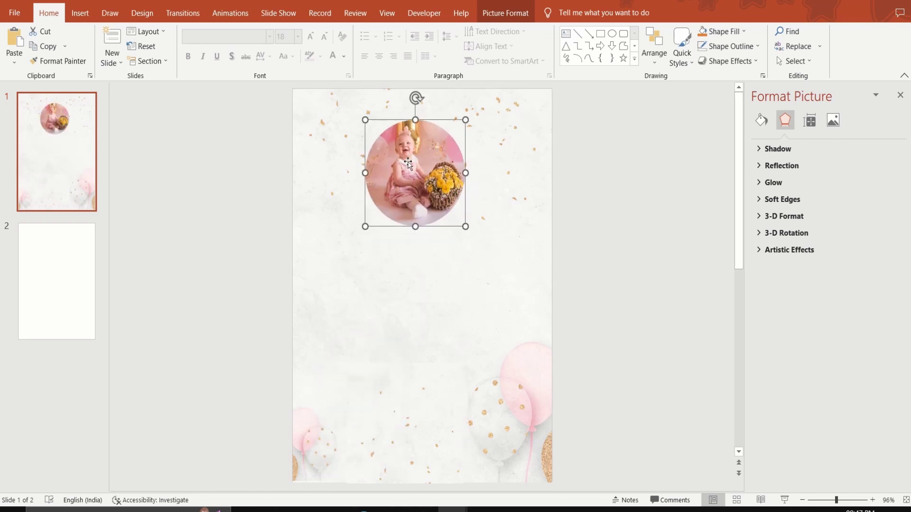
pyautogui.click(505, 13)
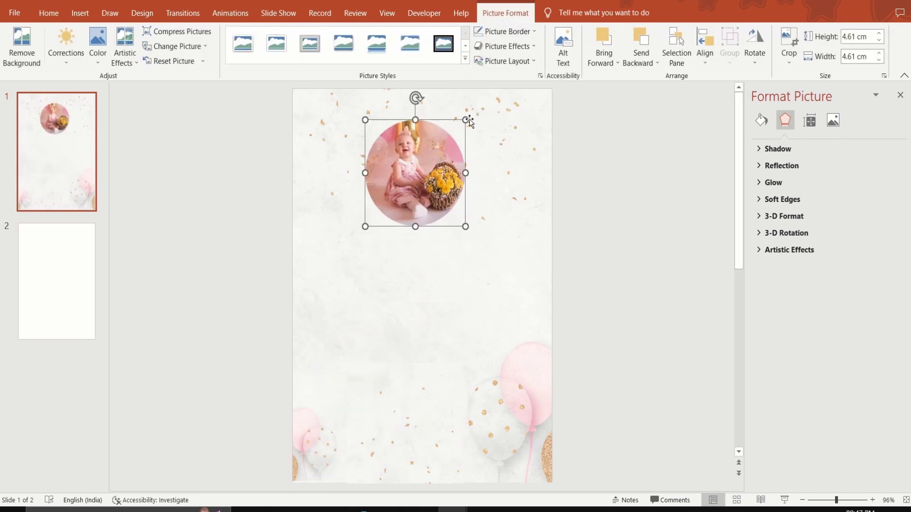
pyautogui.moveTo(465, 119); pyautogui.dragTo(463, 123)
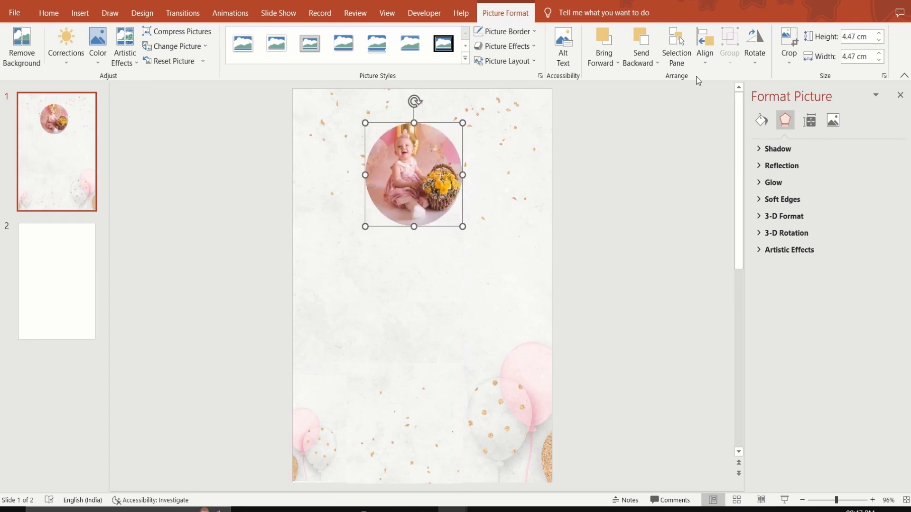
pyautogui.click(705, 52)
pyautogui.click(728, 89)
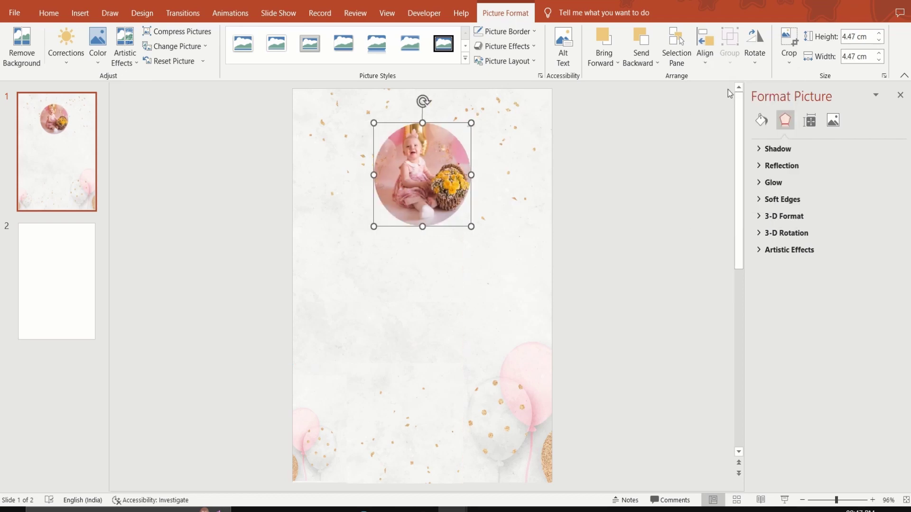
pyautogui.click(659, 182)
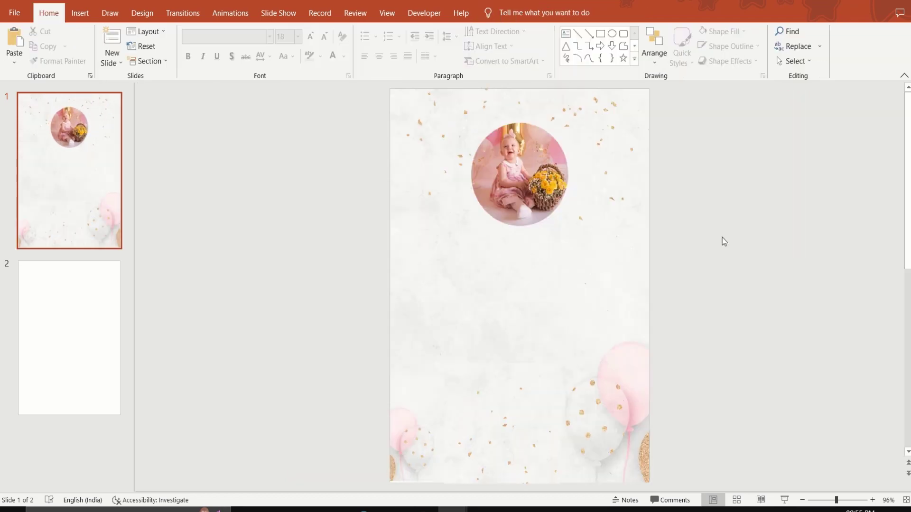
# Add a text box under the photo reading 'One' in the Bellisia font.
pyautogui.click(568, 36)
pyautogui.moveTo(464, 247); pyautogui.dragTo(628, 299)
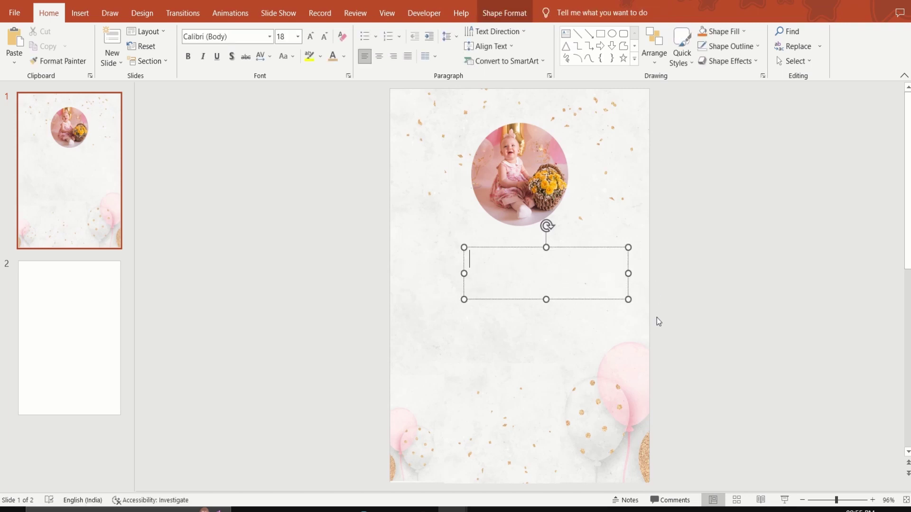
pyautogui.write('One')
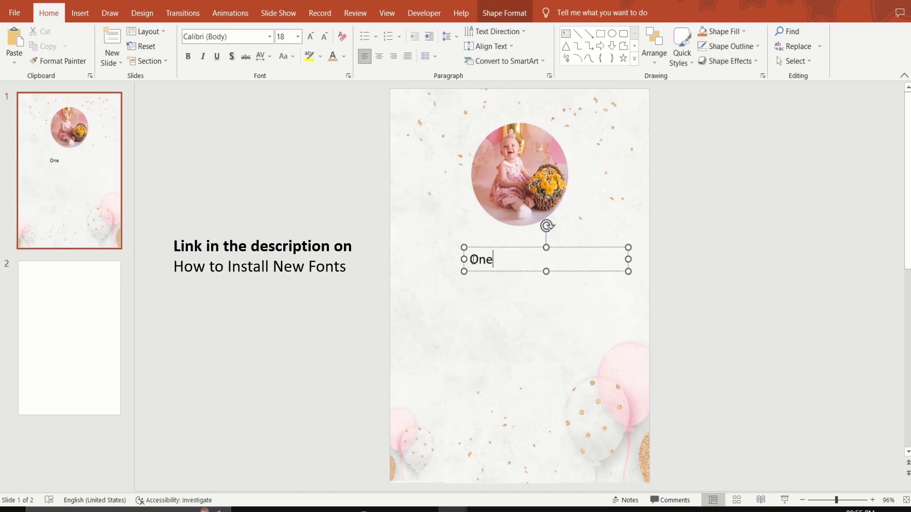
pyautogui.moveTo(473, 259); pyautogui.dragTo(522, 261)
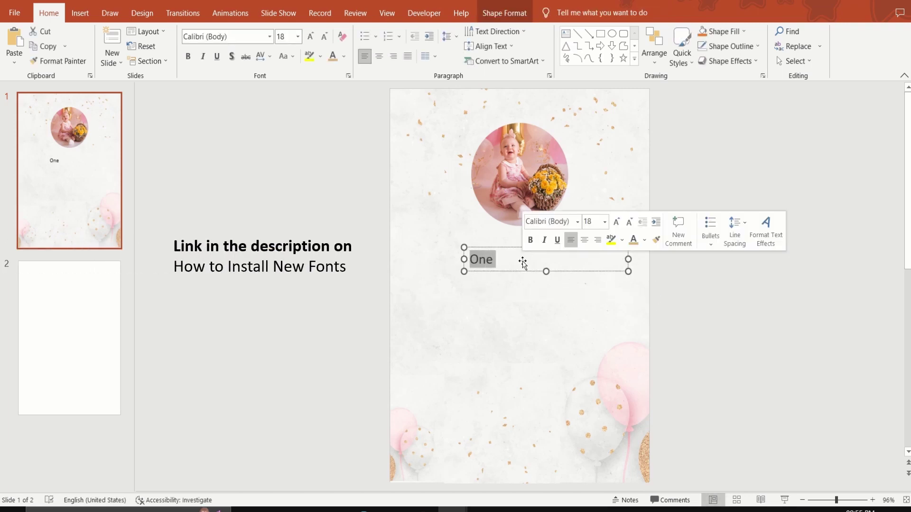
pyautogui.click(234, 36)
pyautogui.write('Bellisia')
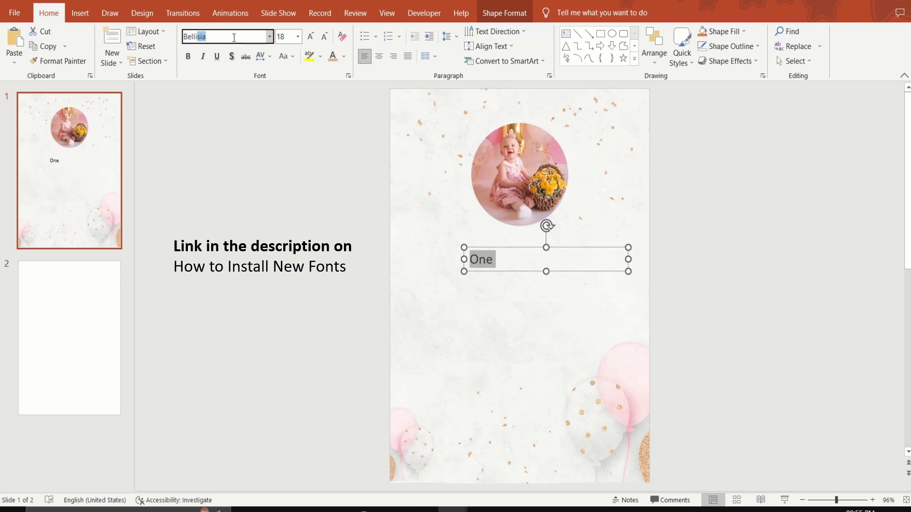
pyautogui.press('Return')
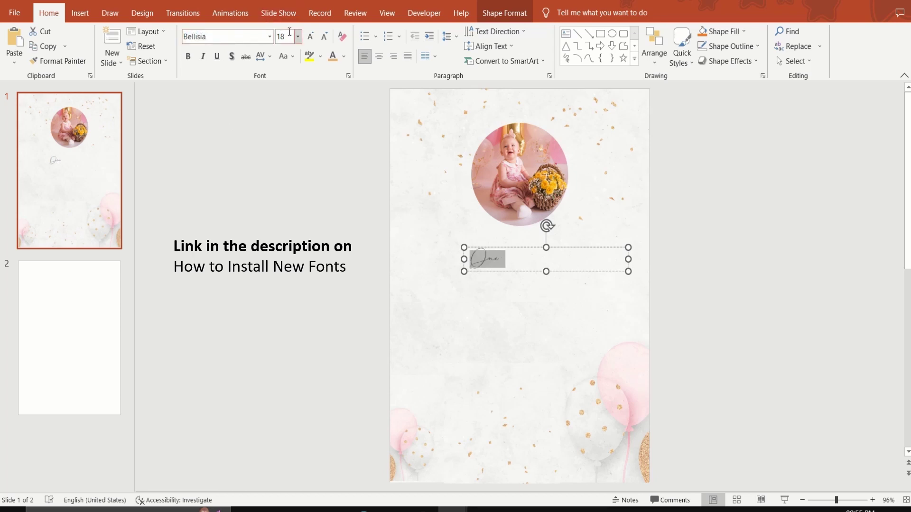
pyautogui.click(289, 32)
# Make 'One' 66 pt tan-gold #DFB47E, then move its narrowed box onto the photo's lower edge.
pyautogui.press('Return')
pyautogui.click(345, 56)
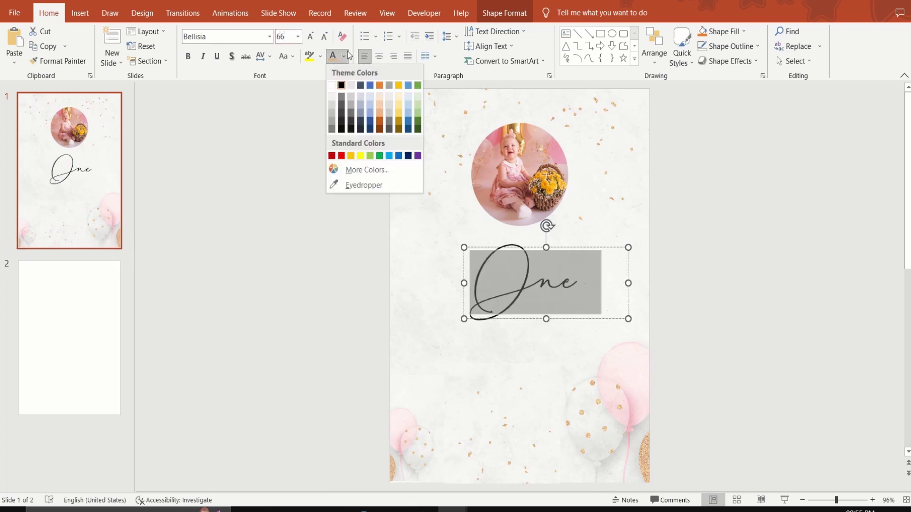
pyautogui.click(385, 172)
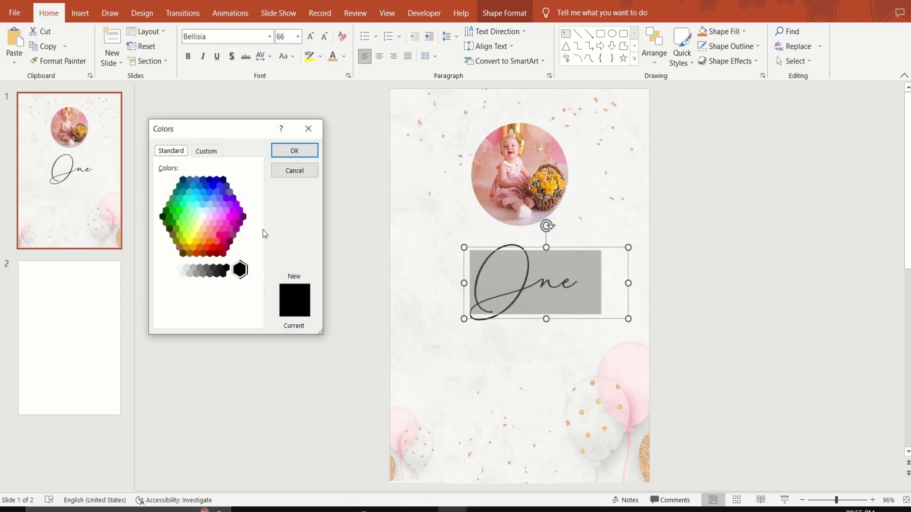
pyautogui.click(209, 151)
pyautogui.click(228, 317)
pyautogui.write('#DFB47E')
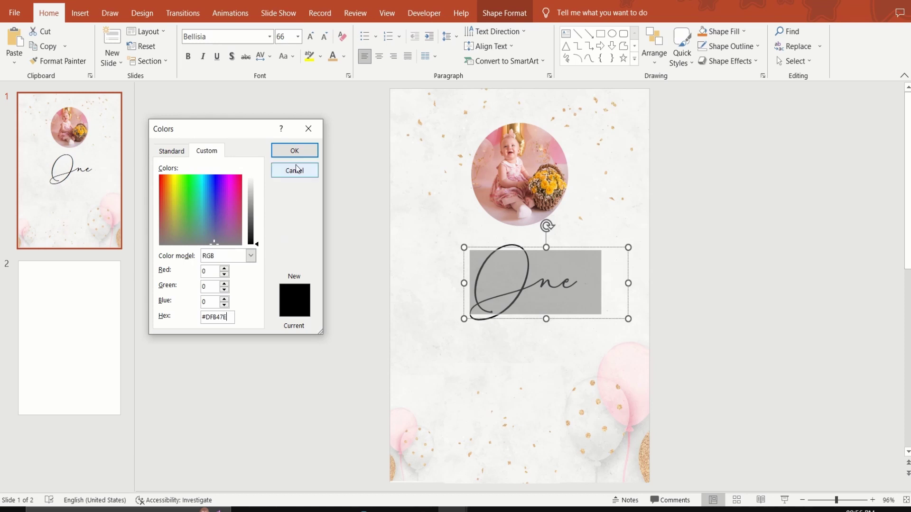
pyautogui.click(294, 151)
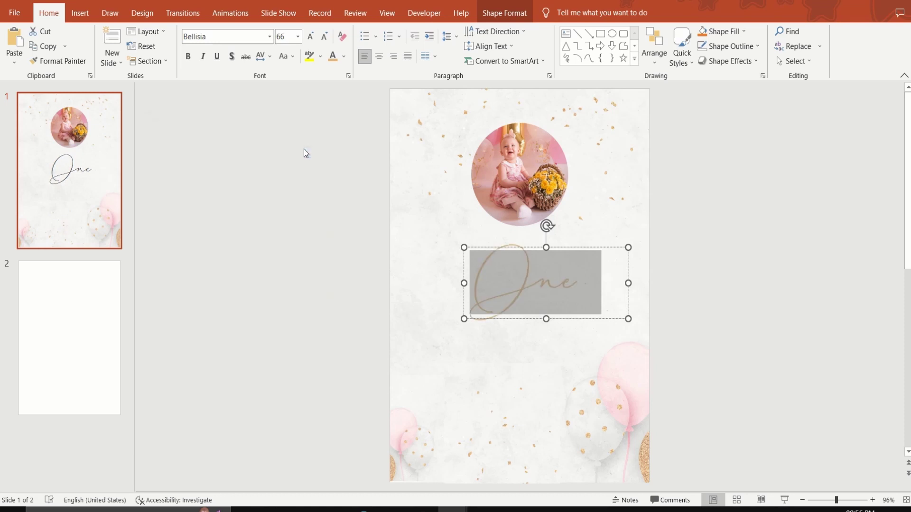
pyautogui.moveTo(591, 320); pyautogui.dragTo(581, 263)
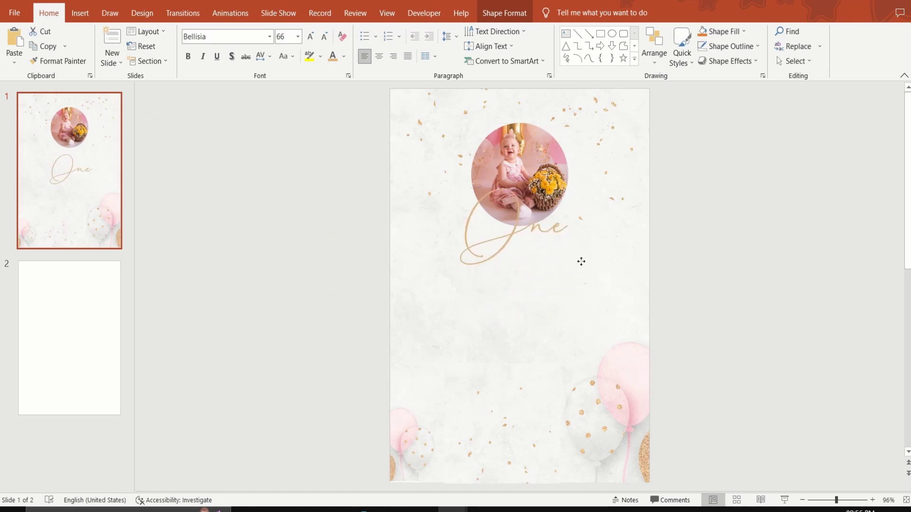
pyautogui.moveTo(618, 225); pyautogui.dragTo(573, 226)
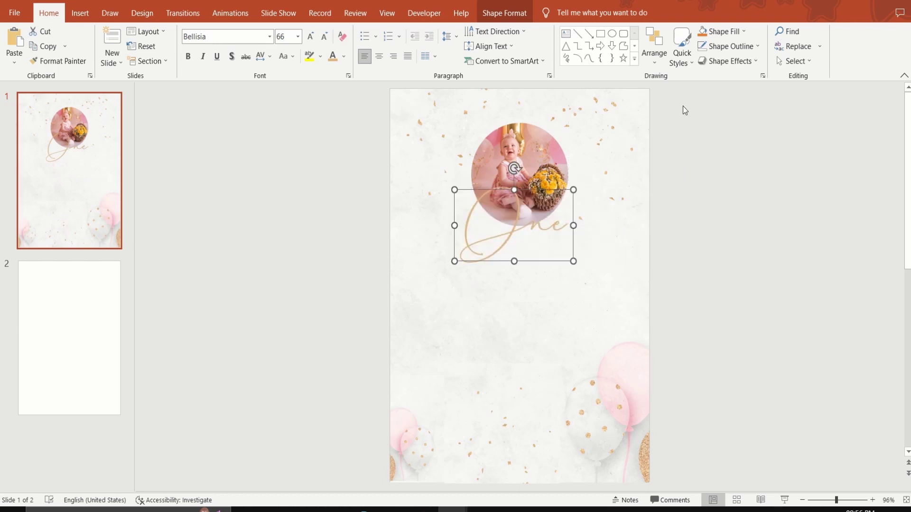
# Centre 'One' horizontally and place a copy below, retyped as the child's name.
pyautogui.click(654, 58)
pyautogui.moveTo(669, 232)
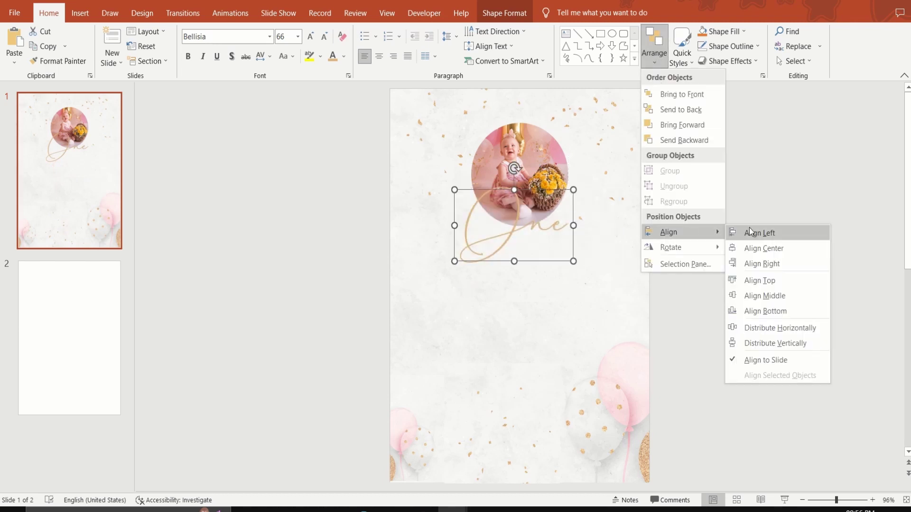
pyautogui.click(764, 247)
pyautogui.click(536, 227)
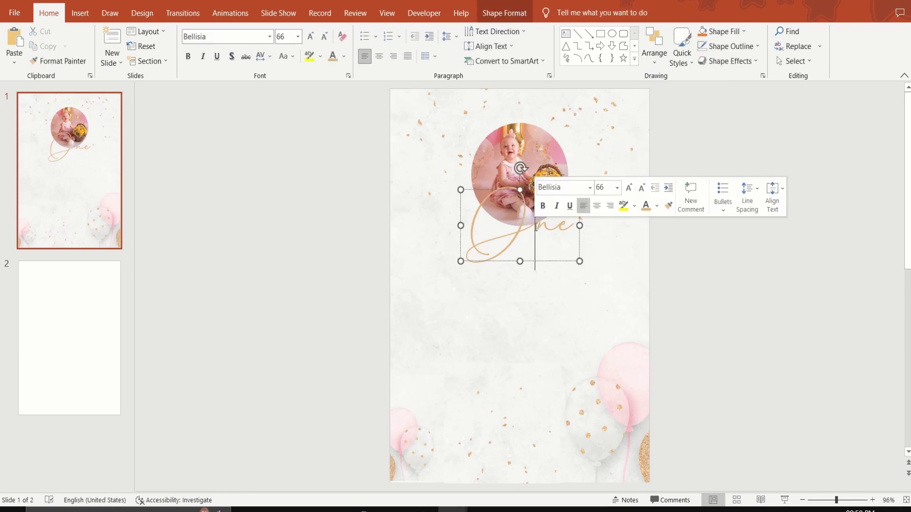
pyautogui.click(548, 262)
pyautogui.moveTo(551, 265)
pyautogui.mouseDown()
pyautogui.moveTo(505, 344)
pyautogui.moveTo(479, 346)
pyautogui.mouseUp()
pyautogui.click(510, 319)
pyautogui.press('BackSpace')
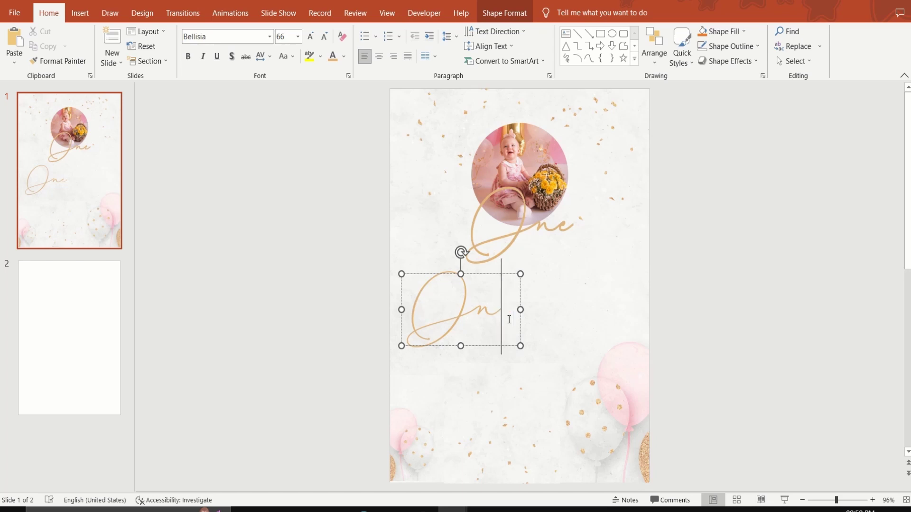
pyautogui.press('BackSpace')
pyautogui.press('BackSpace')
pyautogui.write('An')
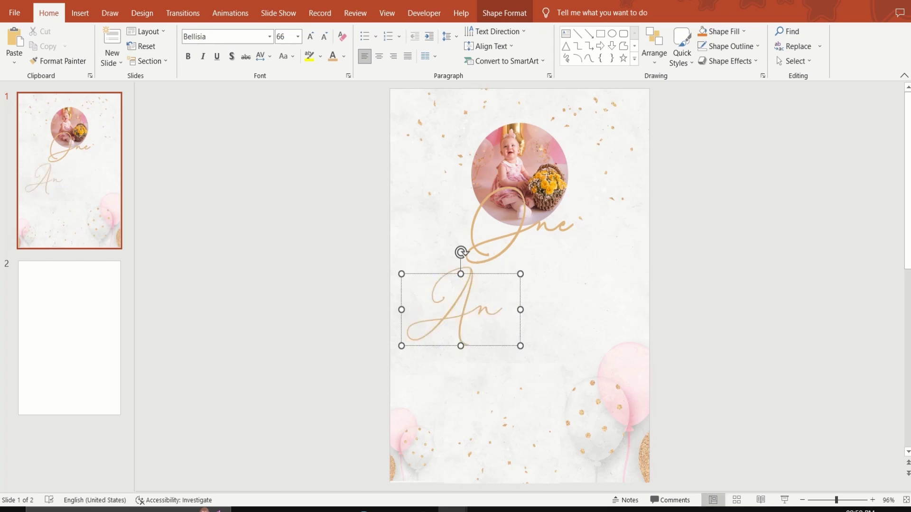
pyautogui.press('Return')
pyautogui.write('drey')
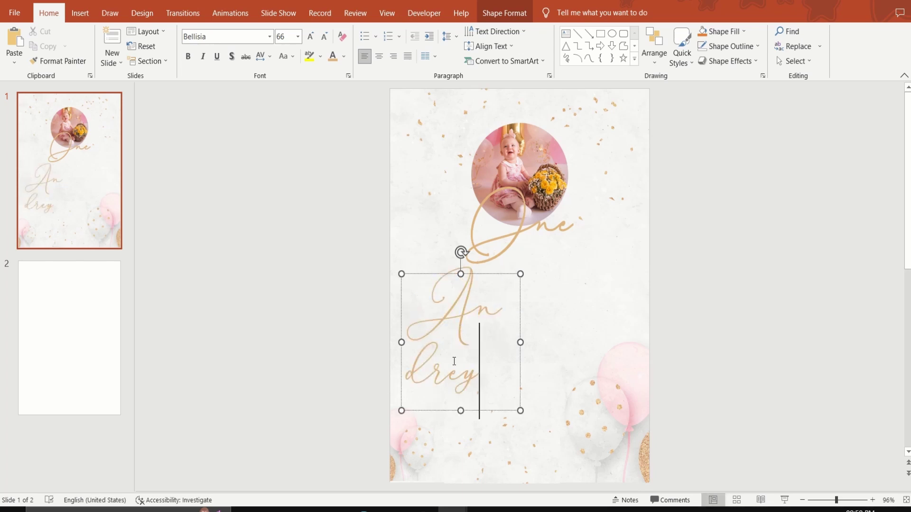
# Set the name to 29 pt, add a '1st birthday' line, and widen the box to fit.
pyautogui.moveTo(454, 362); pyautogui.dragTo(393, 261)
pyautogui.click(284, 38)
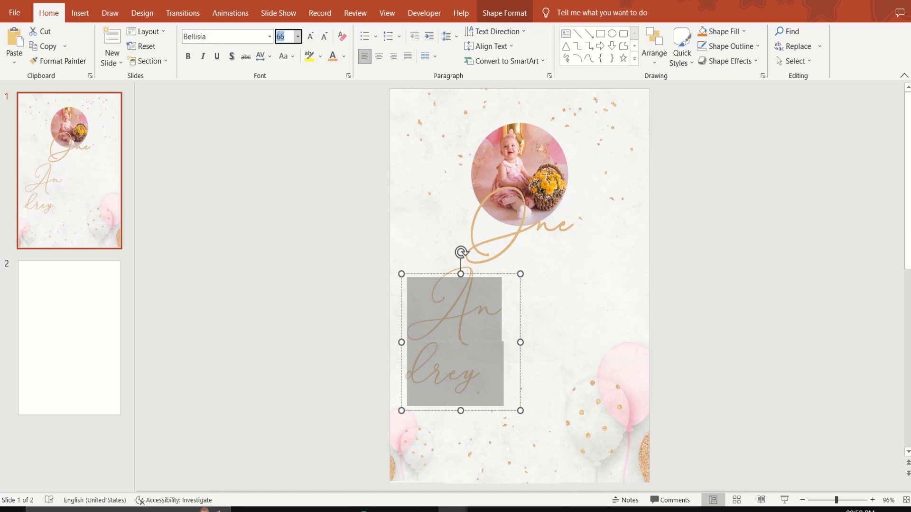
pyautogui.write('29')
pyautogui.press('Return')
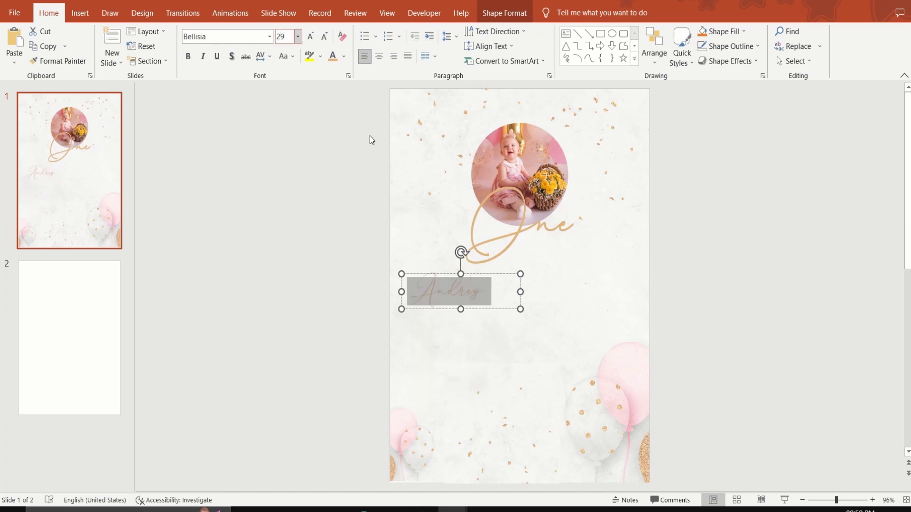
pyautogui.click(490, 298)
pyautogui.press('Return')
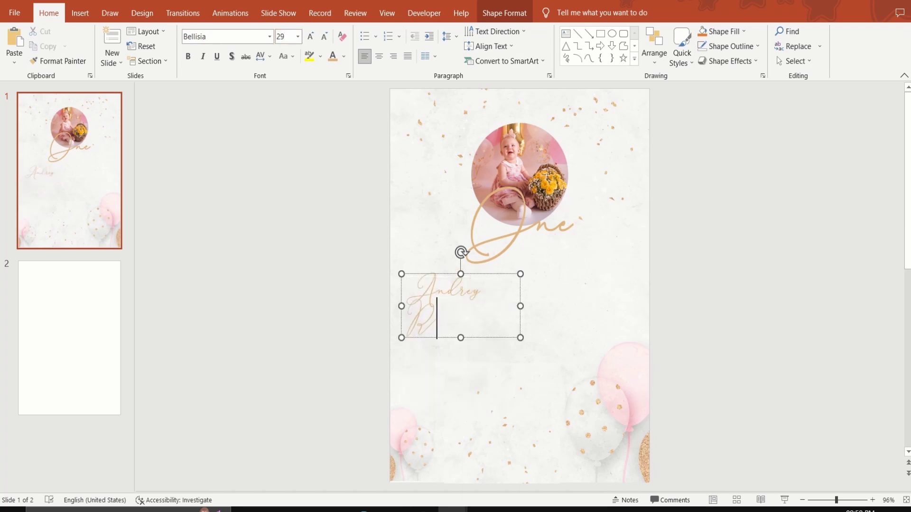
pyautogui.write('Rose')
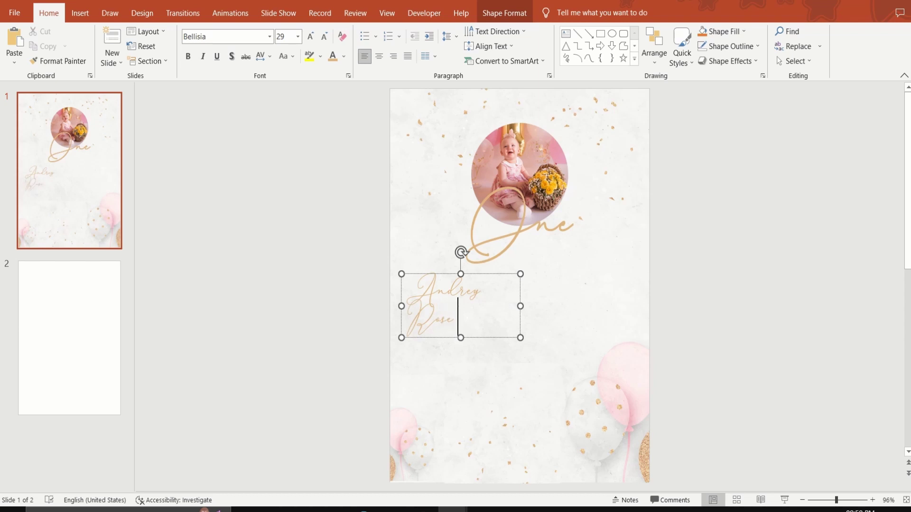
pyautogui.write("'s 1")
pyautogui.write('st')
pyautogui.write(' birthday')
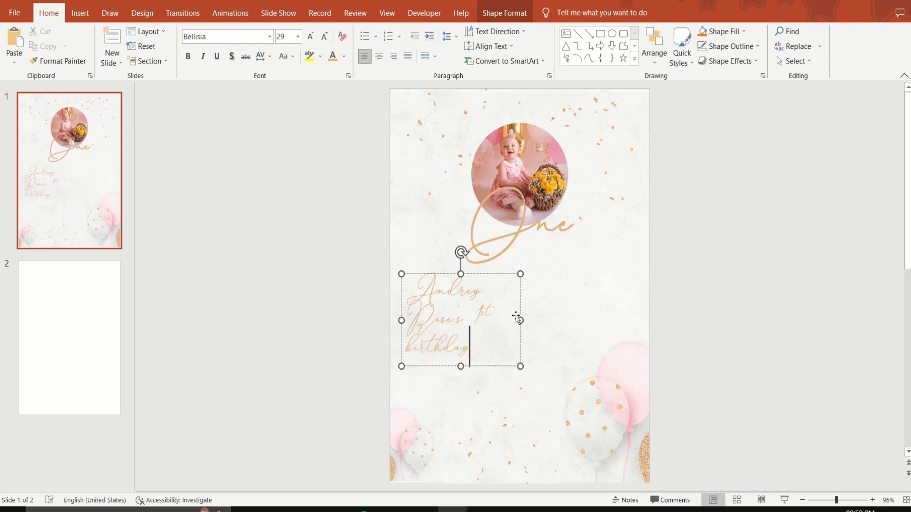
pyautogui.moveTo(520, 320)
pyautogui.mouseDown()
pyautogui.moveTo(662, 328)
pyautogui.moveTo(614, 337)
pyautogui.moveTo(645, 319)
pyautogui.mouseUp()
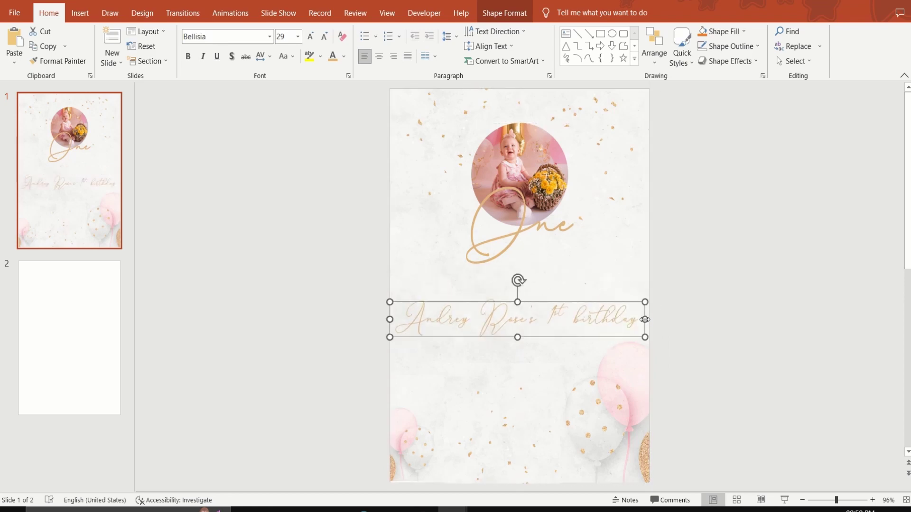
pyautogui.click(660, 47)
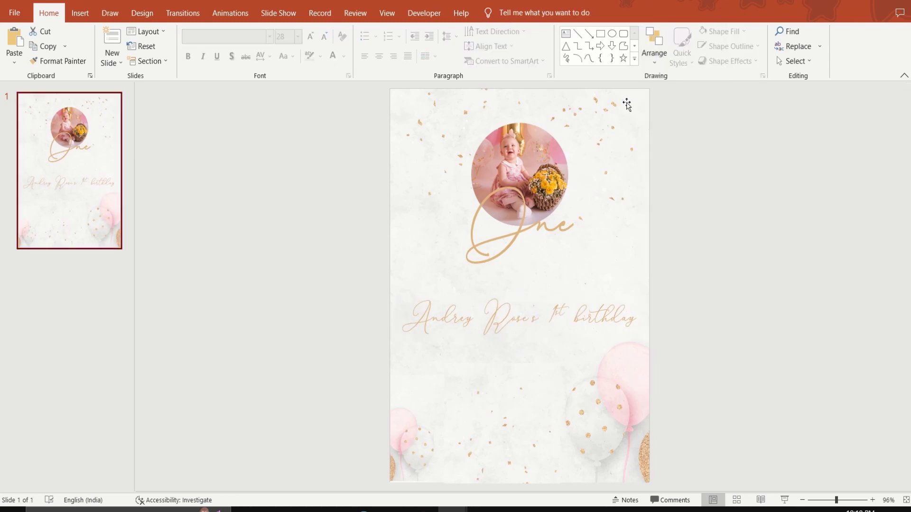
# Add a 'JOIN US TO CELEBRATE' text box in Avenir Next LT Pro Light at 9 pt.
pyautogui.click(565, 33)
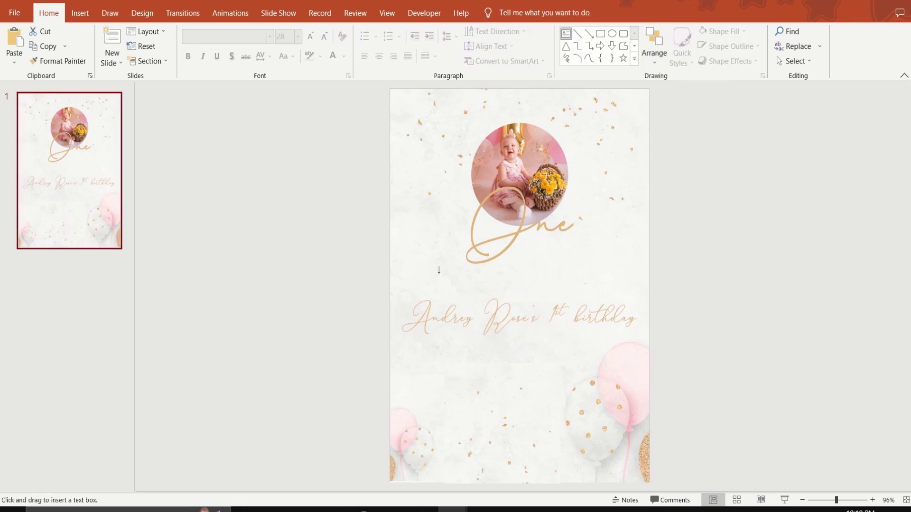
pyautogui.moveTo(436, 270); pyautogui.dragTo(604, 294)
pyautogui.write('JO')
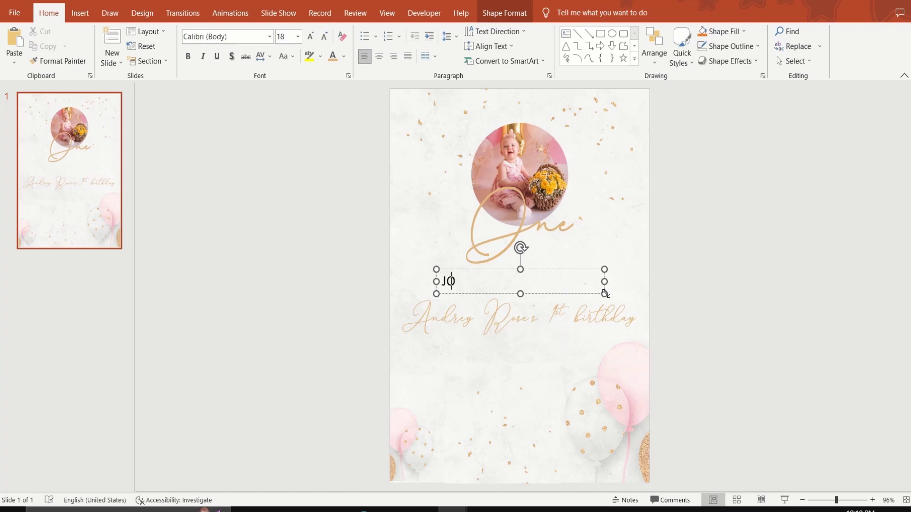
pyautogui.write('IN US TO CEL')
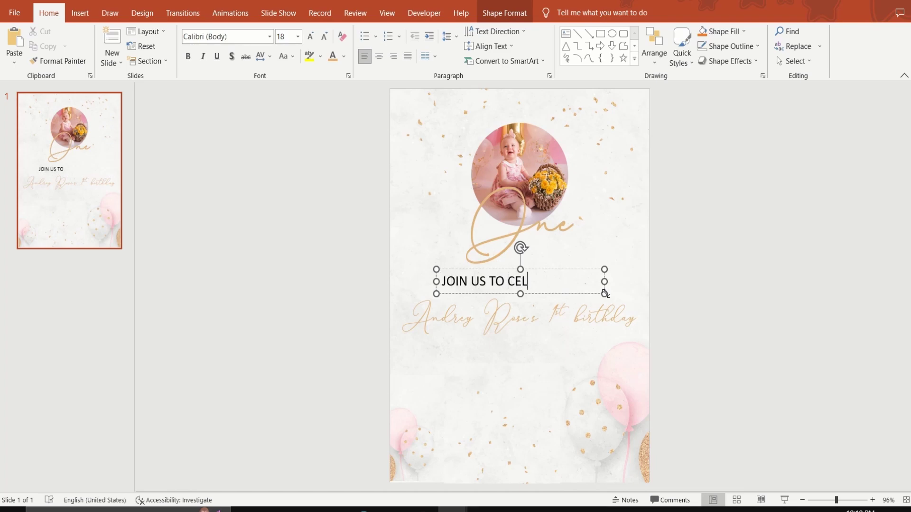
pyautogui.write('EBRATE')
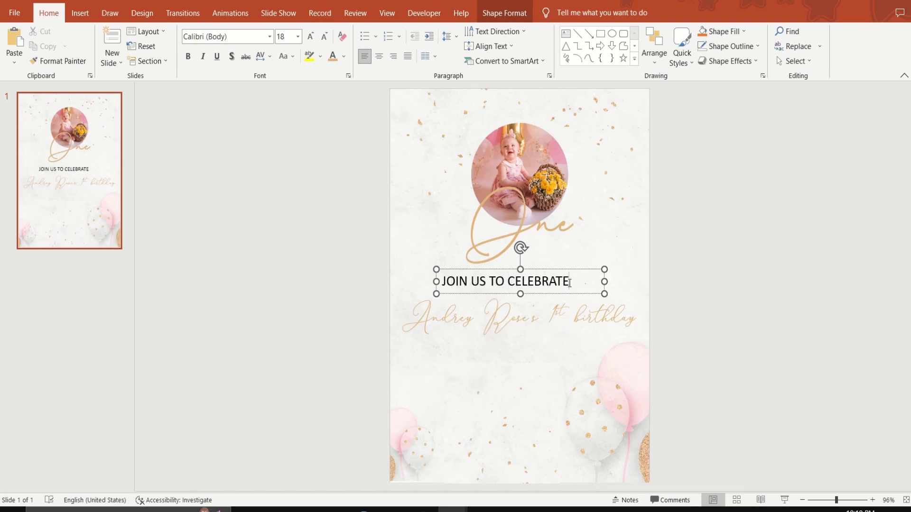
pyautogui.moveTo(574, 282); pyautogui.dragTo(414, 275)
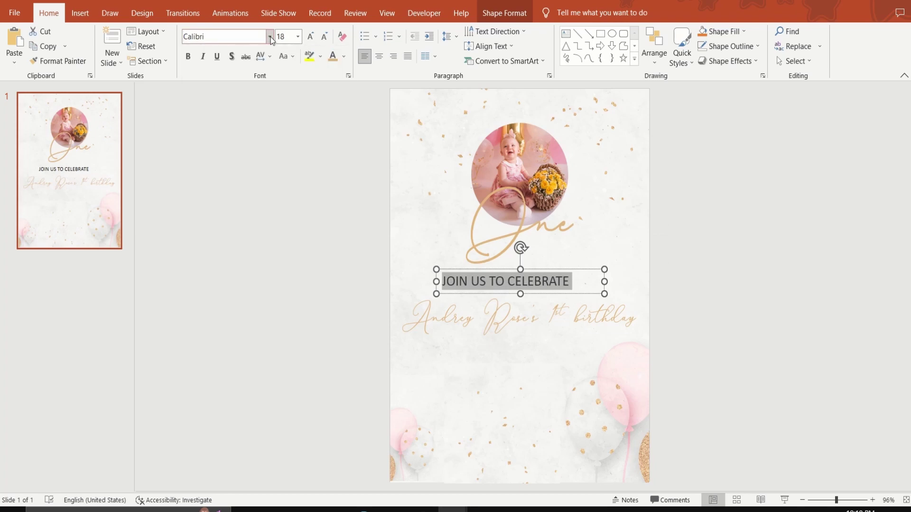
pyautogui.click(269, 37)
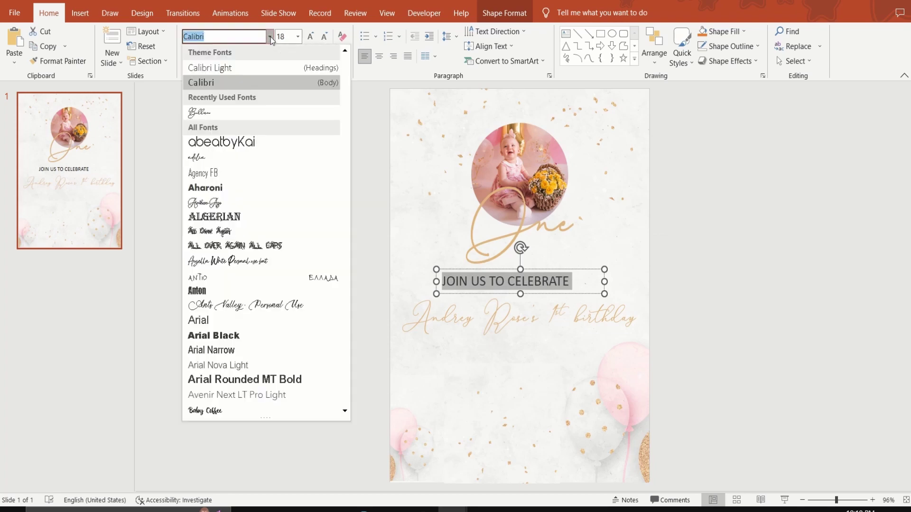
pyautogui.click(244, 402)
pyautogui.click(324, 37)
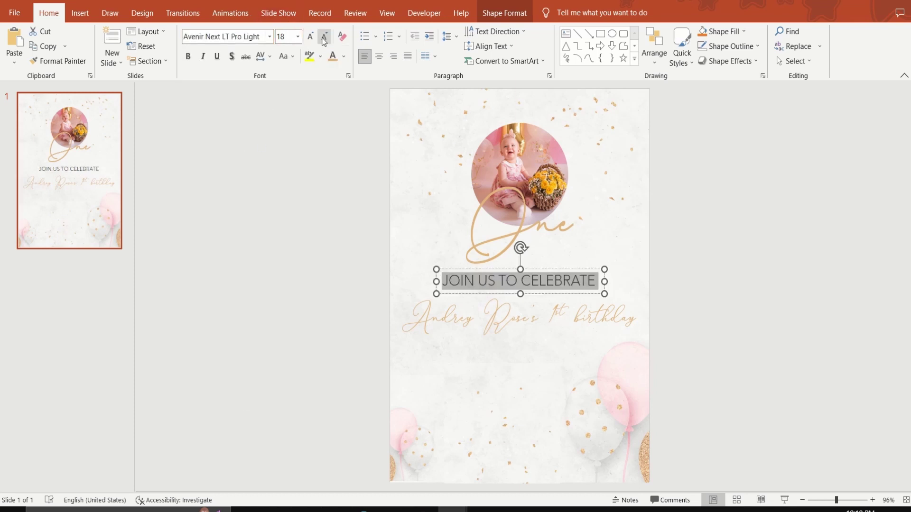
pyautogui.click(324, 37)
pyautogui.click(324, 37)
pyautogui.click(324, 37)
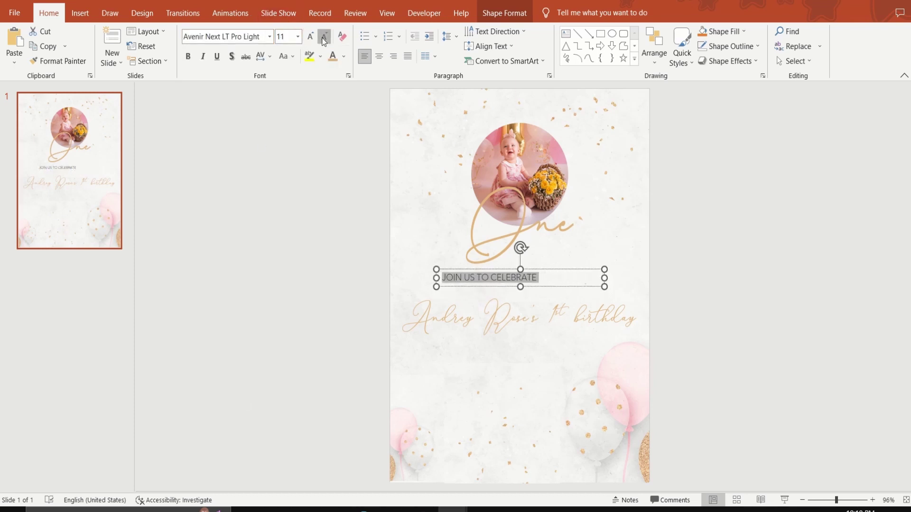
pyautogui.click(324, 37)
pyautogui.click(324, 37)
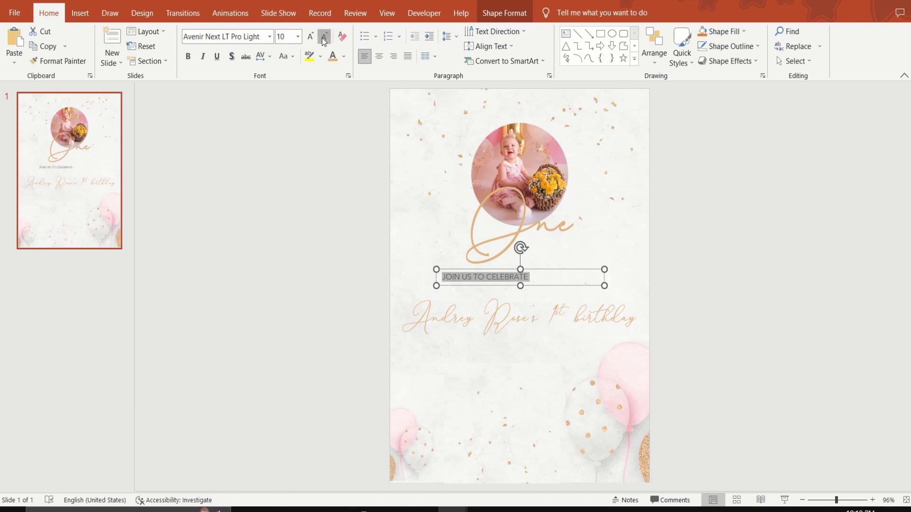
pyautogui.click(325, 37)
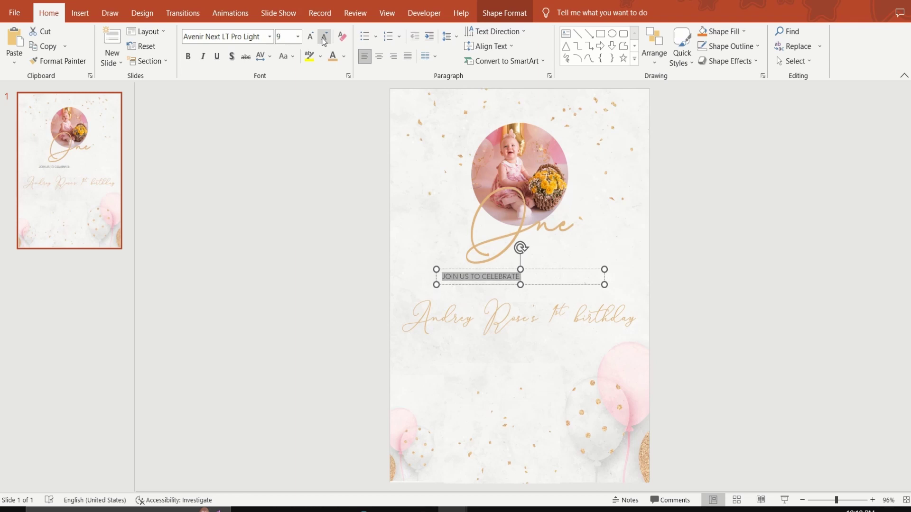
# Give the line loose letter spacing, fit its box width, and centre it horizontally.
pyautogui.click(270, 58)
pyautogui.click(289, 115)
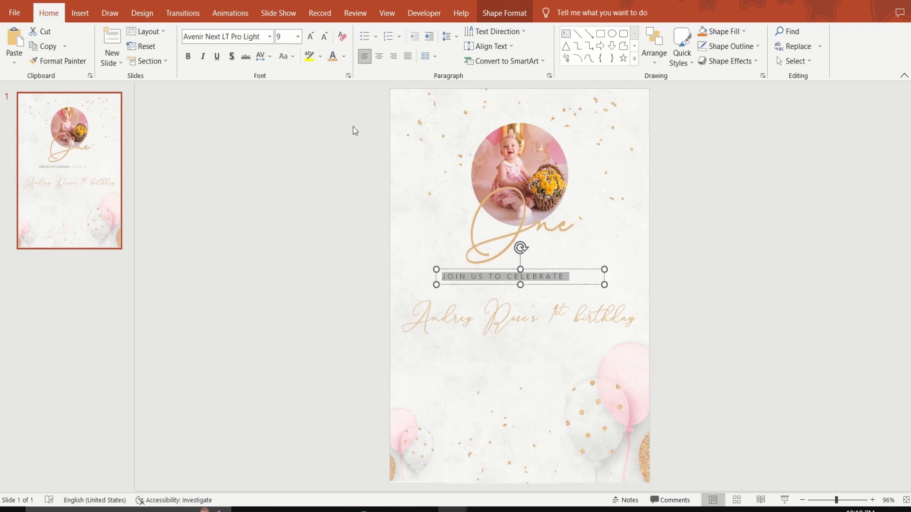
pyautogui.moveTo(605, 284); pyautogui.dragTo(570, 285)
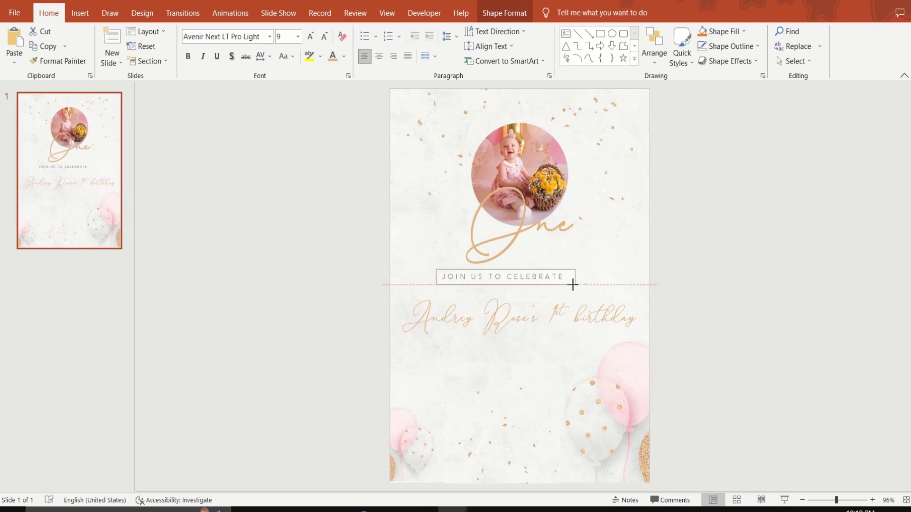
pyautogui.moveTo(571, 284); pyautogui.dragTo(576, 285)
pyautogui.click(652, 61)
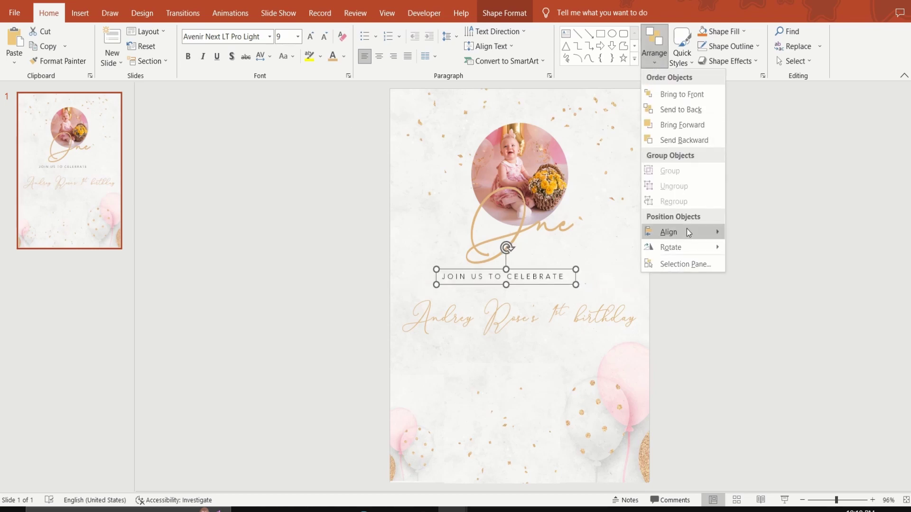
pyautogui.click(744, 246)
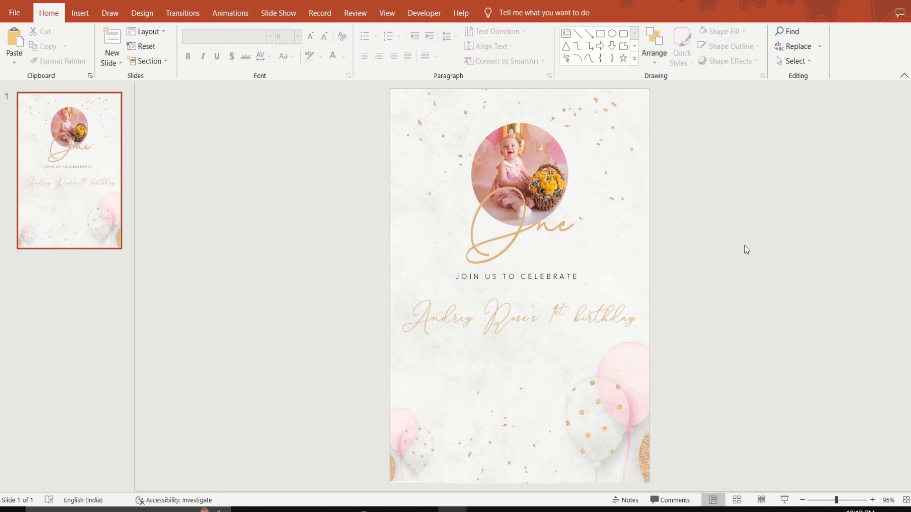
# Nudge JOIN US lower and the name up, then drop a copy of JOIN US below the name.
pyautogui.click(576, 281)
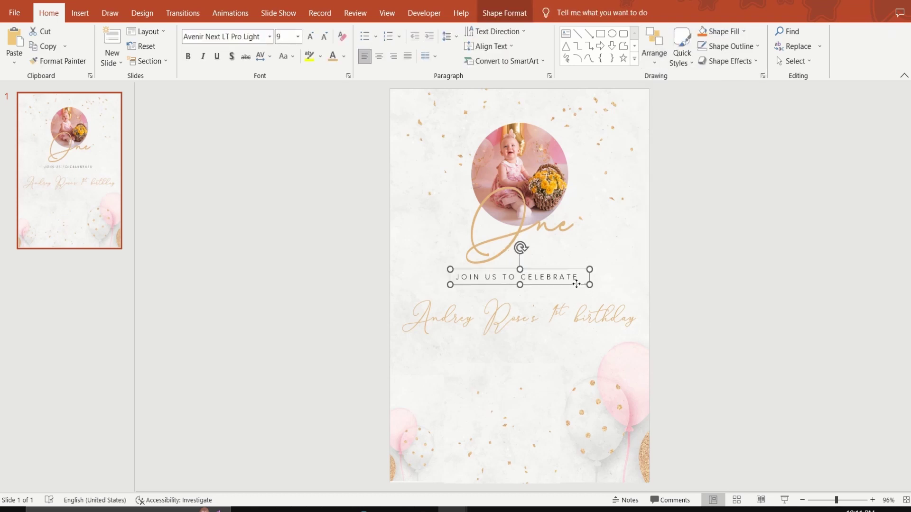
pyautogui.moveTo(576, 283); pyautogui.dragTo(576, 290)
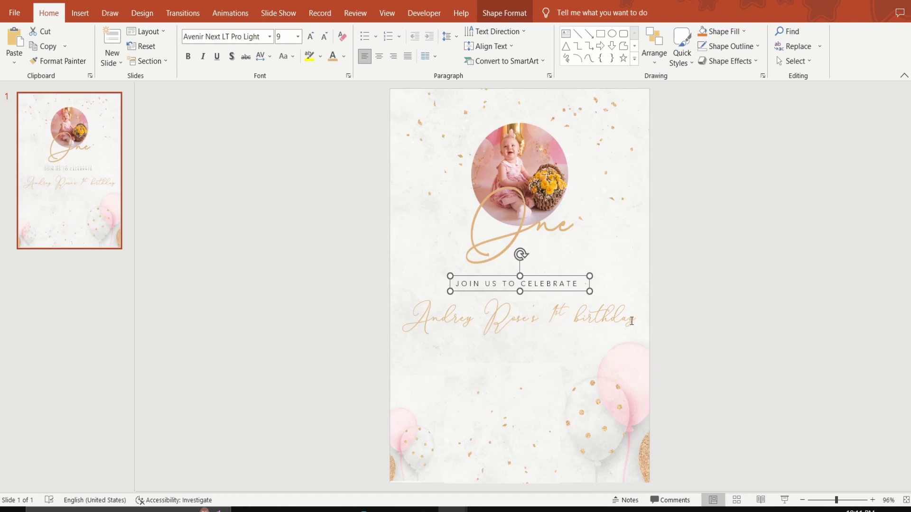
pyautogui.click(632, 321)
pyautogui.moveTo(630, 338); pyautogui.dragTo(630, 330)
pyautogui.click(724, 262)
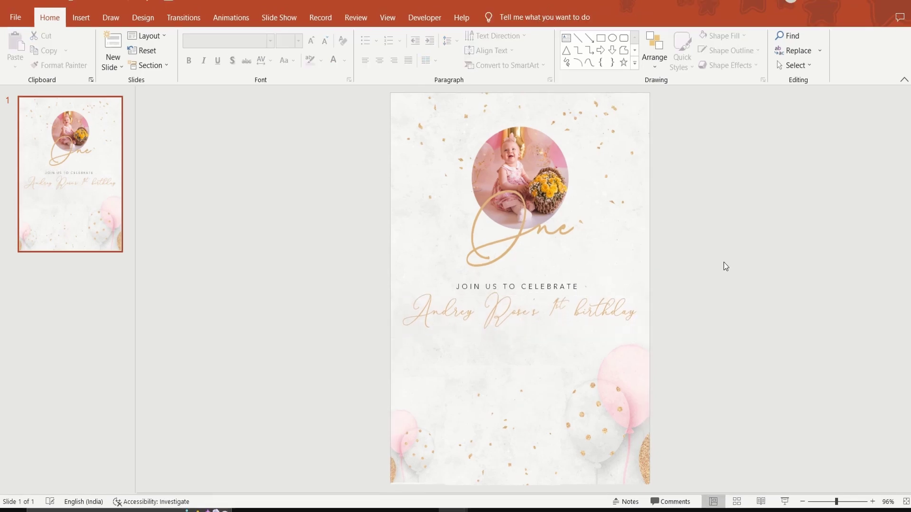
pyautogui.click(552, 284)
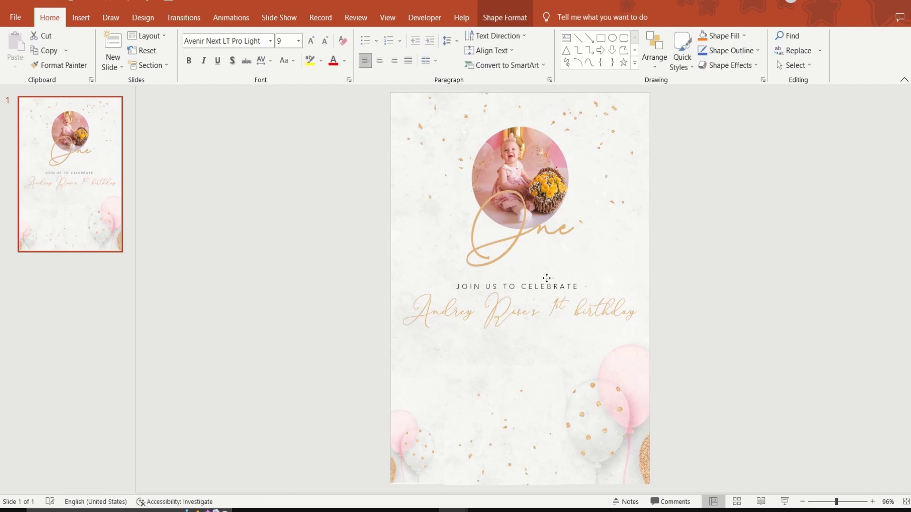
pyautogui.moveTo(547, 280)
pyautogui.mouseDown()
pyautogui.moveTo(551, 305)
pyautogui.moveTo(513, 349)
pyautogui.mouseUp()
# Retype the copy as the date and venue line on one row in Cascadia Code.
pyautogui.click(548, 338)
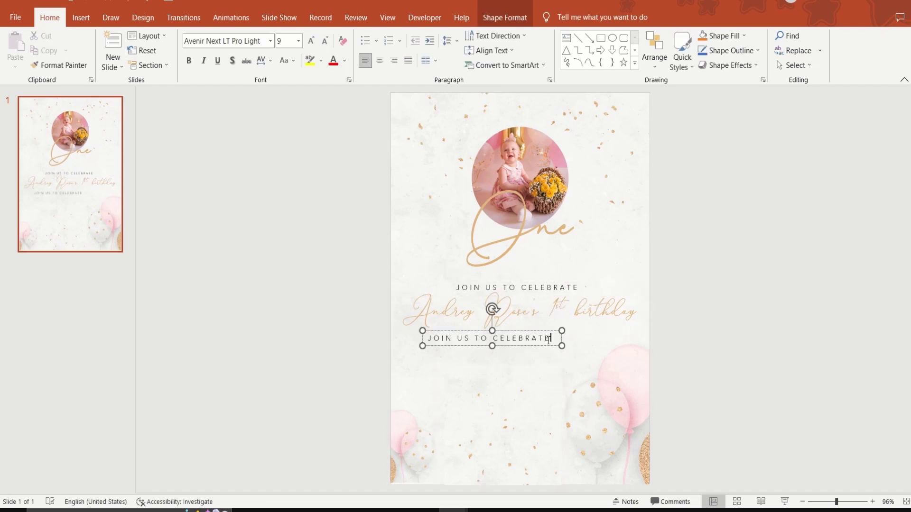
pyautogui.hotkey('ctrl', 'a')
pyautogui.write('AU')
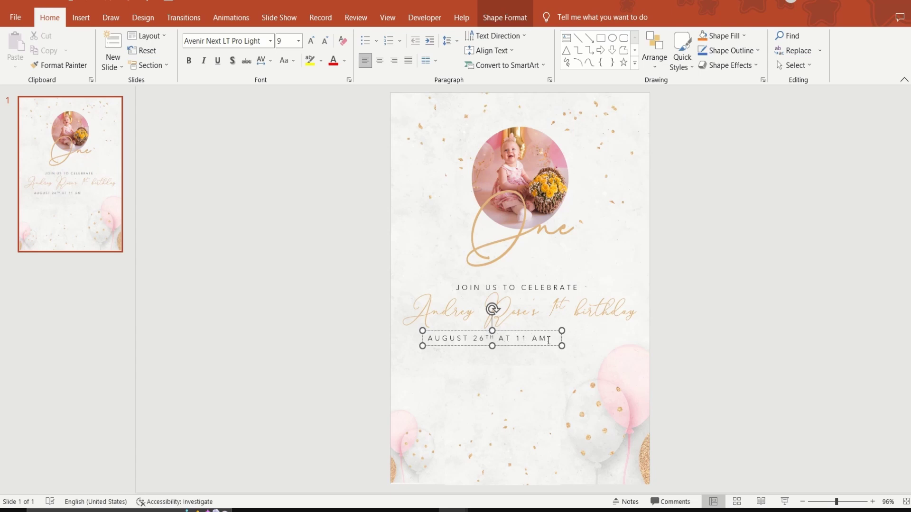
pyautogui.press('Return')
pyautogui.write('THE JACKSON HOME')
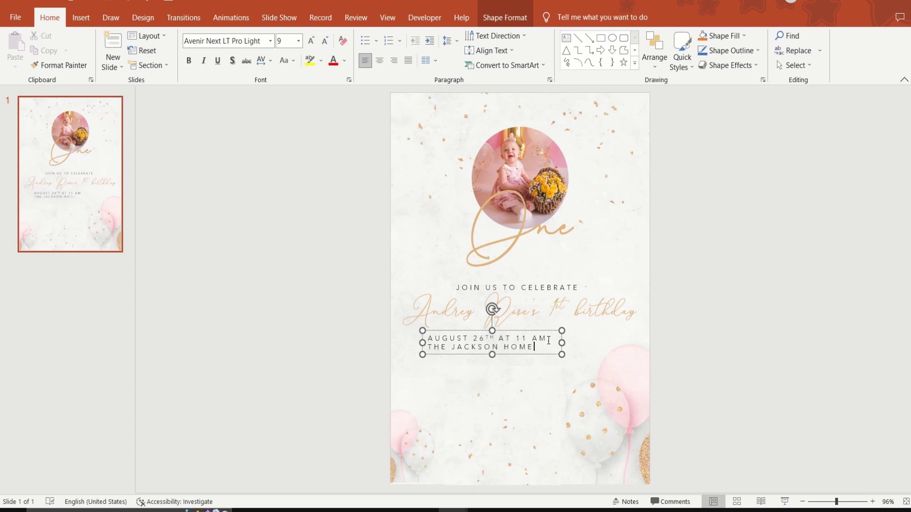
pyautogui.moveTo(562, 342)
pyautogui.mouseDown()
pyautogui.moveTo(668, 346)
pyautogui.moveTo(327, 309)
pyautogui.mouseUp()
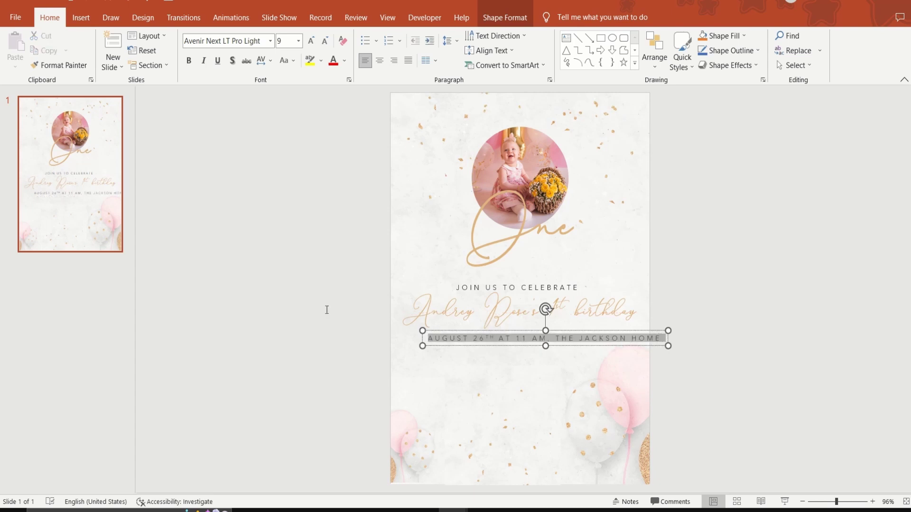
pyautogui.click(260, 40)
pyautogui.write('Cascadia Code')
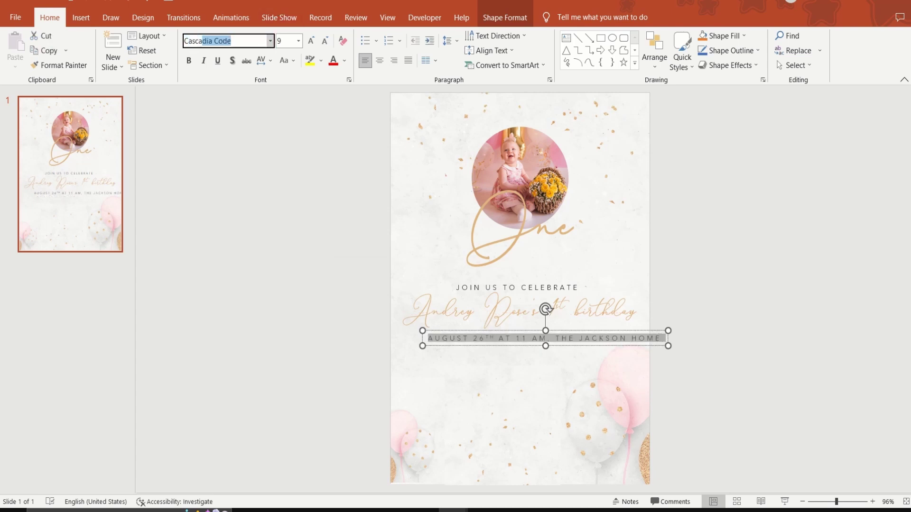
pyautogui.press('Return')
# Duplicate the date line below and rewrite it as the street address.
pyautogui.click(631, 346)
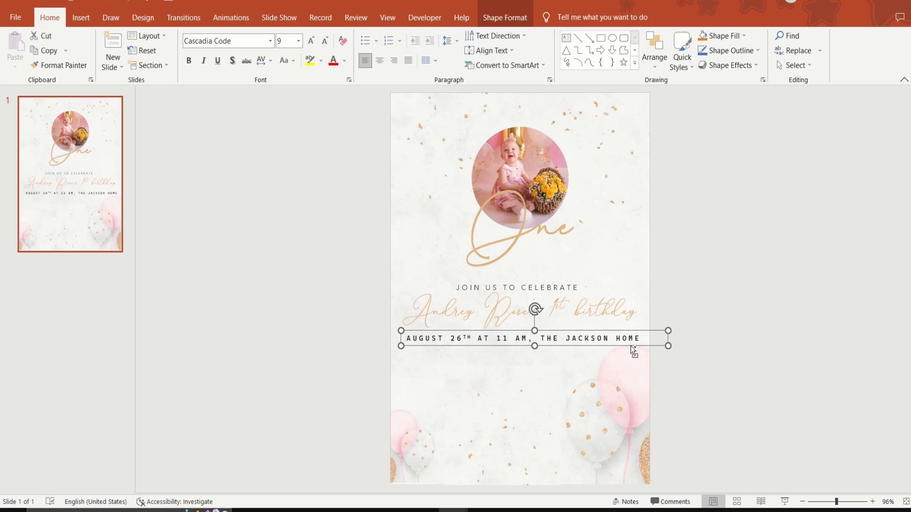
pyautogui.moveTo(630, 346); pyautogui.dragTo(578, 362)
pyautogui.click(637, 356)
pyautogui.press('BackSpace')
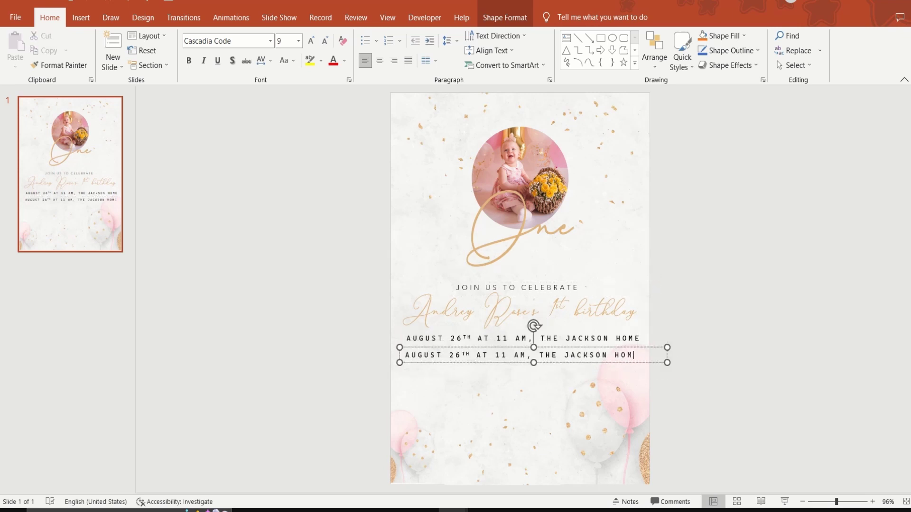
pyautogui.press('BackSpace')
pyautogui.press('BackSpace')
pyautogui.press('BackSpace')
pyautogui.press('BackSpace')
pyautogui.press('BackSpace')
pyautogui.press('BackSpace')
pyautogui.write('123 PARK ROAD, LOREM CITY')
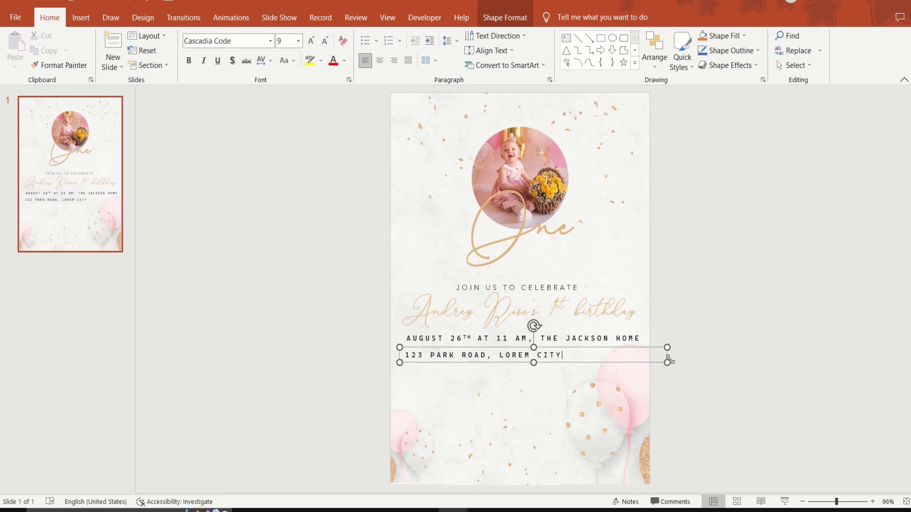
pyautogui.moveTo(668, 361); pyautogui.dragTo(558, 365)
# Rewrite the third copied line as the phone number and narrow its box.
pyautogui.click(557, 367)
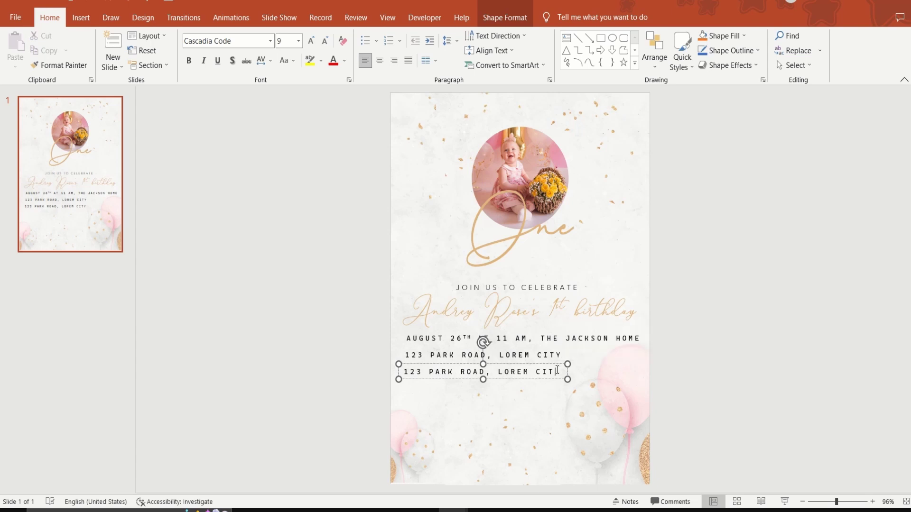
pyautogui.press('BackSpace')
pyautogui.press('BackSpace')
pyautogui.press('BackSpace')
pyautogui.press('BackSpace')
pyautogui.press('BackSpace')
pyautogui.press('BackSpace')
pyautogui.write('234567890')
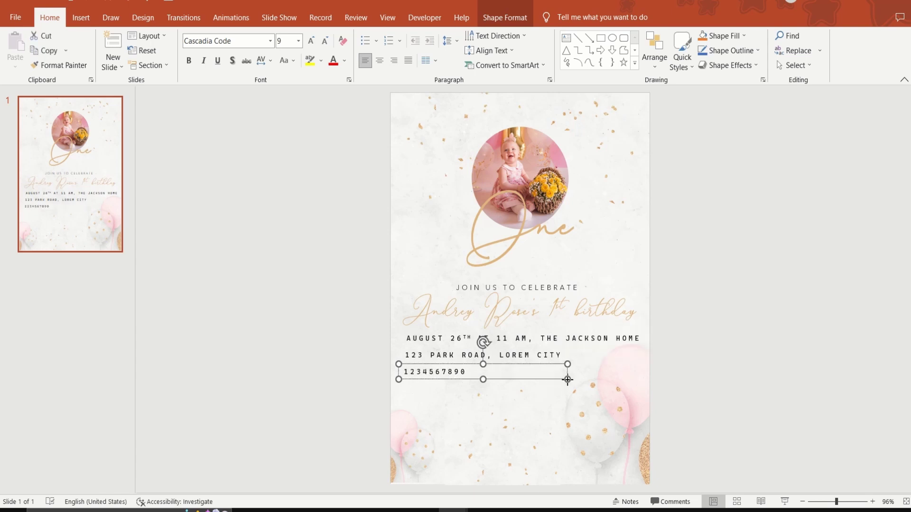
pyautogui.moveTo(567, 380)
pyautogui.mouseDown()
pyautogui.moveTo(470, 381)
pyautogui.moveTo(480, 381)
pyautogui.mouseUp()
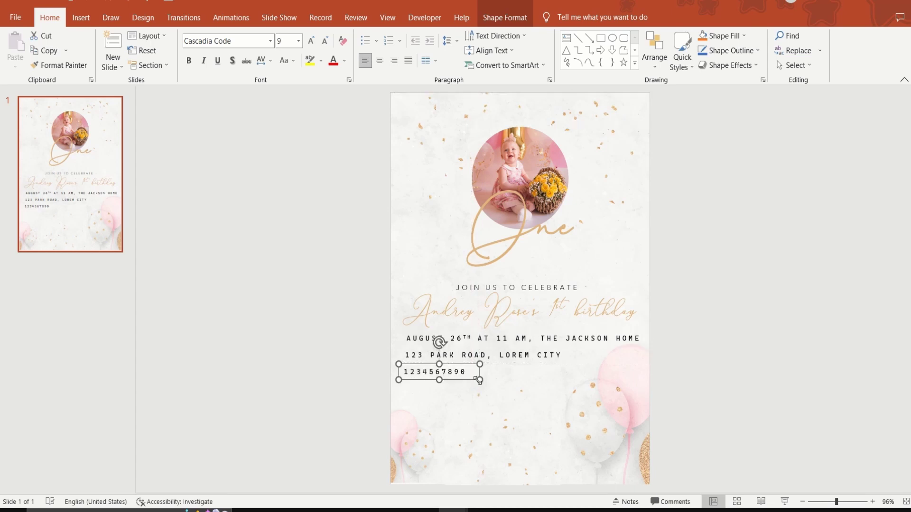
pyautogui.click(331, 332)
# Align the three information lines centred on one another.
pyautogui.moveTo(338, 310); pyautogui.dragTo(761, 479)
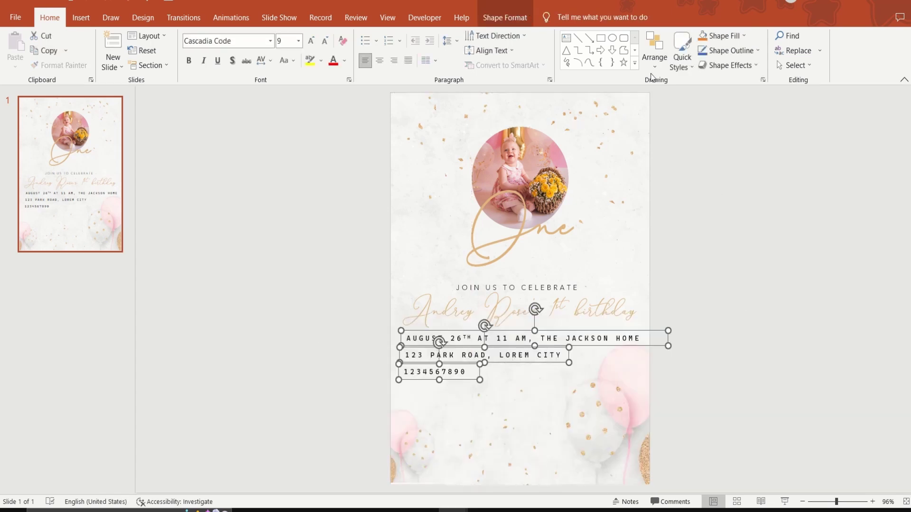
pyautogui.click(654, 64)
pyautogui.moveTo(669, 235)
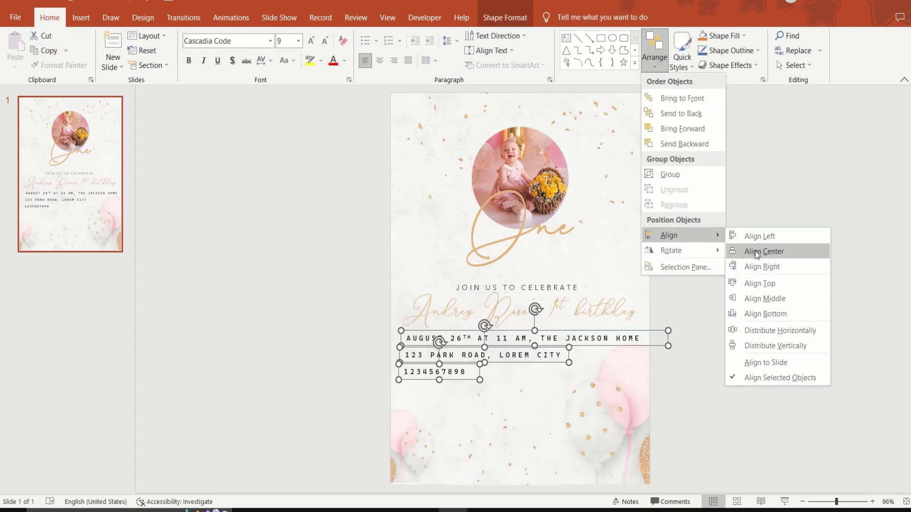
pyautogui.click(756, 251)
pyautogui.click(755, 254)
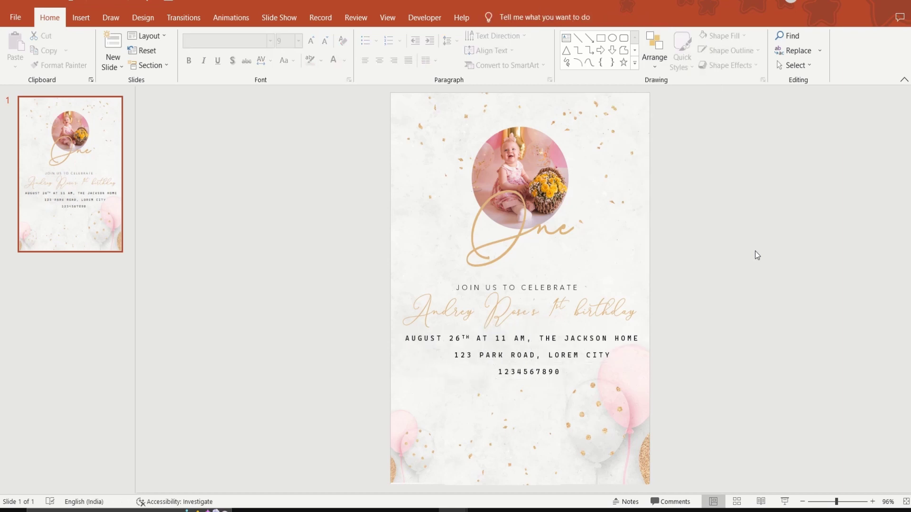
pyautogui.click(233, 22)
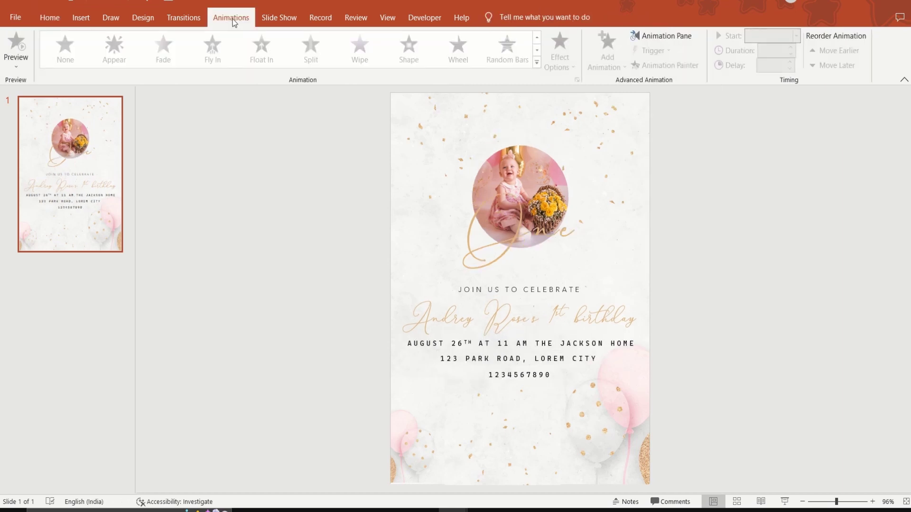
# Give the photo a Fade entrance and the 'One' text a Bounce effect.
pyautogui.click(537, 175)
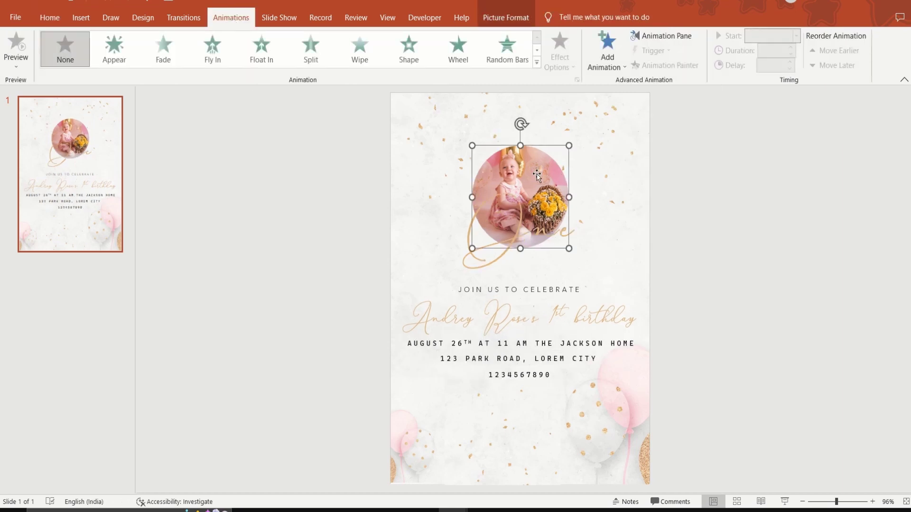
pyautogui.click(172, 51)
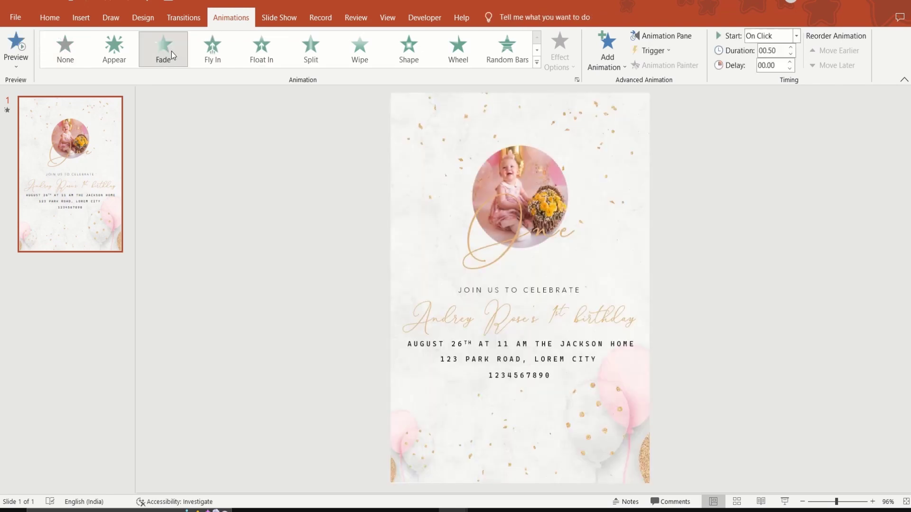
pyautogui.click(533, 243)
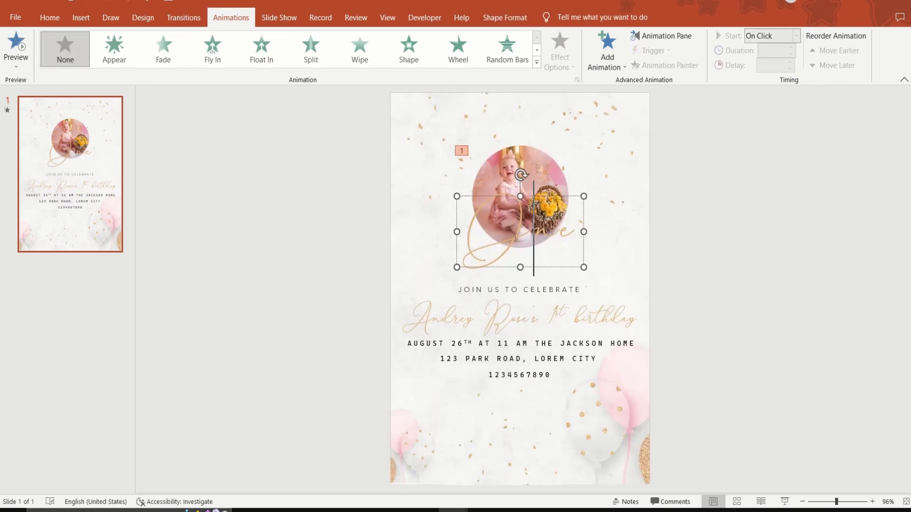
pyautogui.click(538, 64)
pyautogui.click(167, 148)
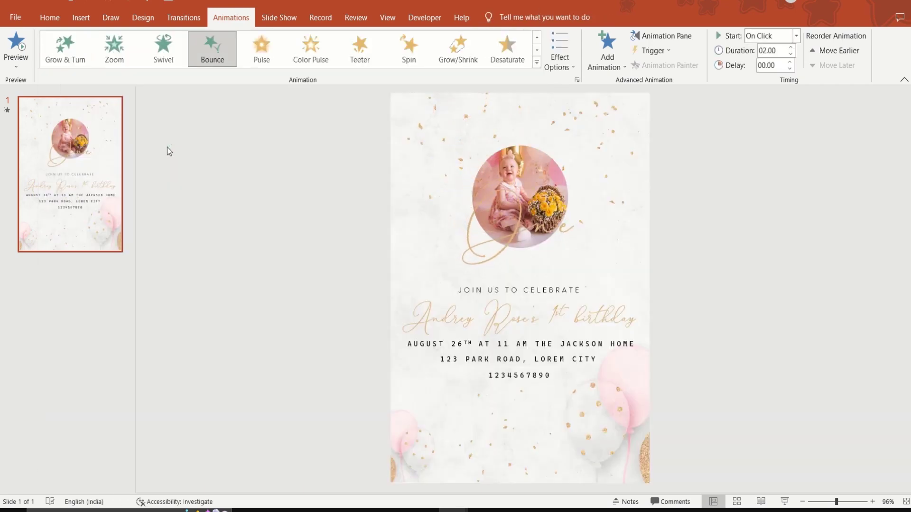
# Set the Bounce to start With Previous in the Animation Pane and preview from the photo.
pyautogui.click(667, 38)
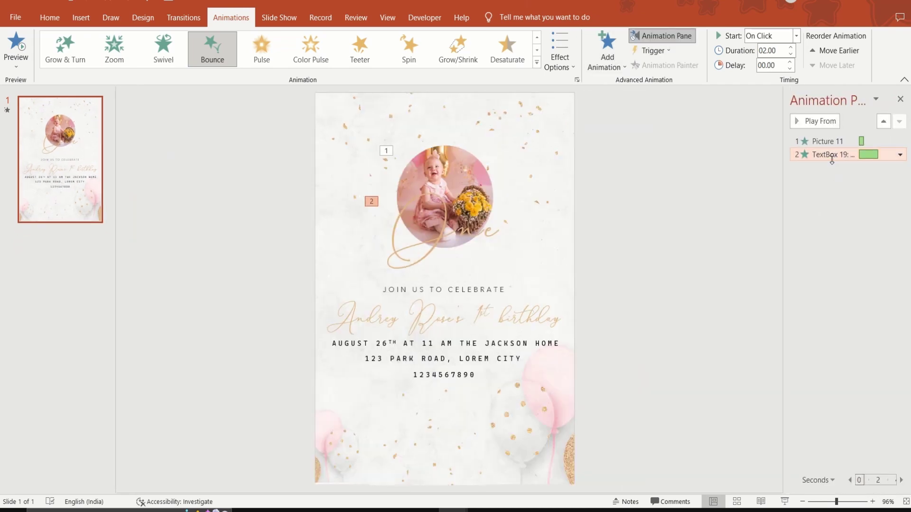
pyautogui.click(796, 36)
pyautogui.click(769, 61)
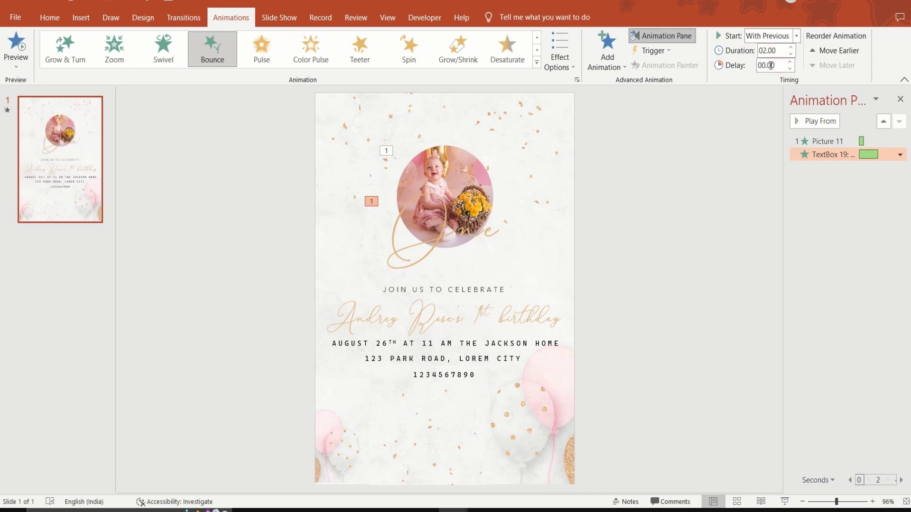
pyautogui.click(834, 140)
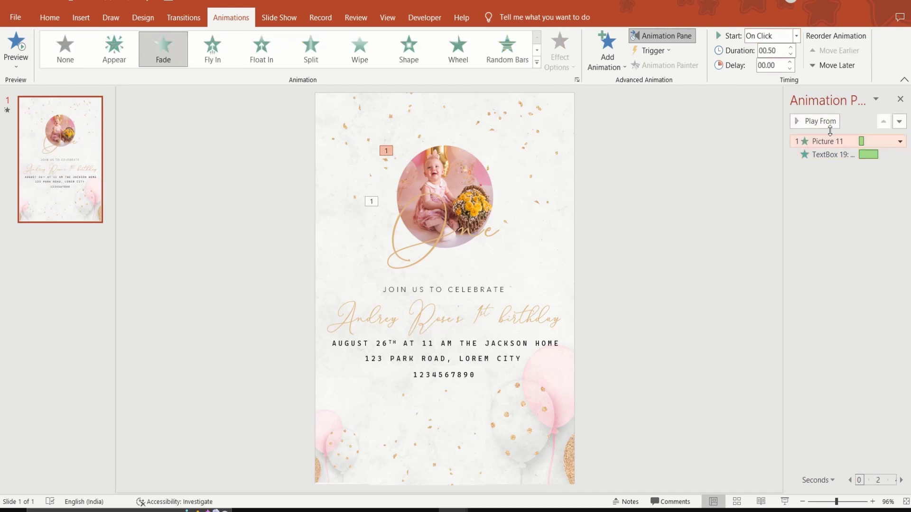
pyautogui.click(828, 122)
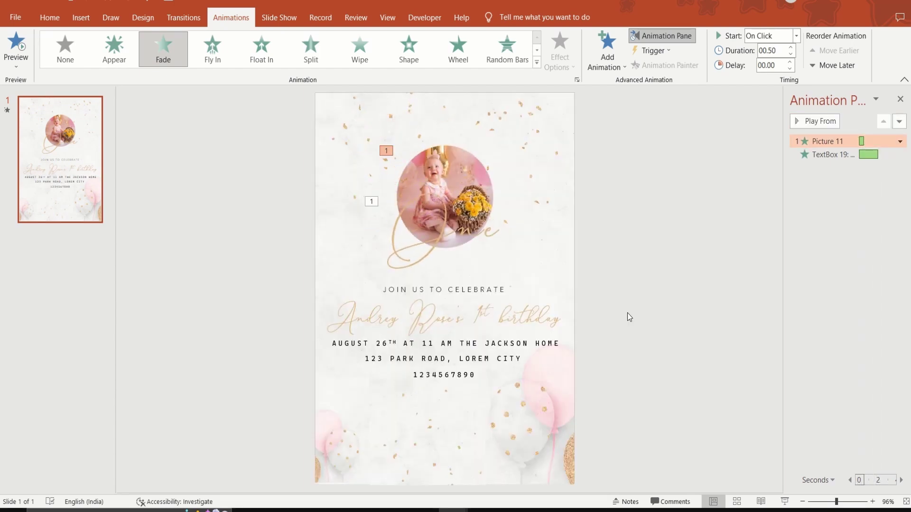
pyautogui.click(472, 288)
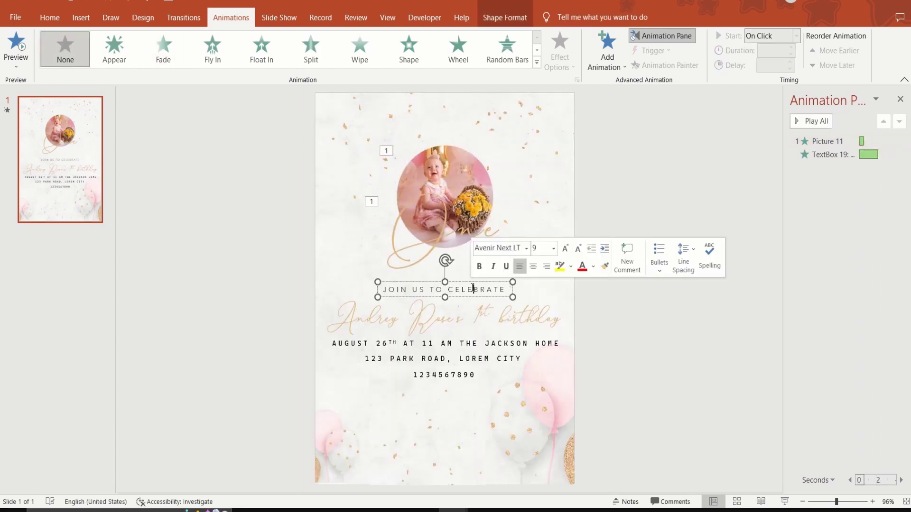
# Make JOIN US TO CELEBRATE fly in from the left, starting After Previous.
pyautogui.click(213, 58)
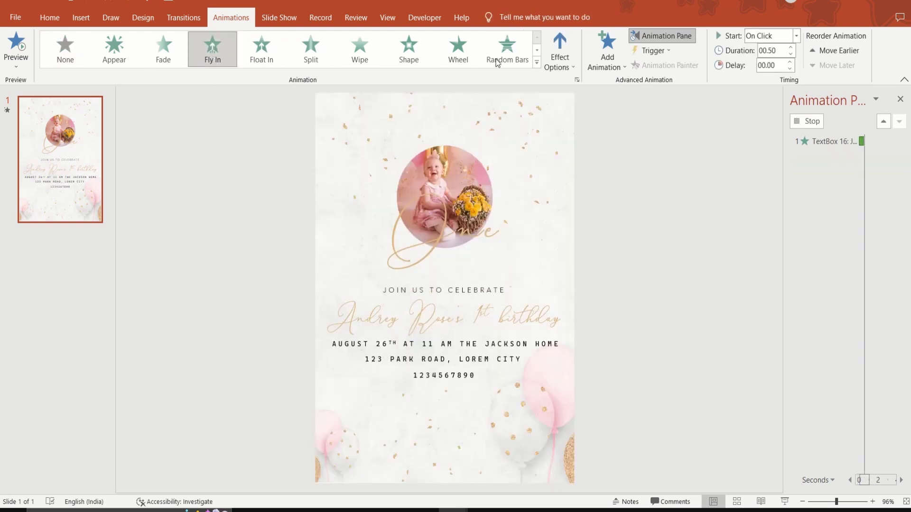
pyautogui.click(575, 72)
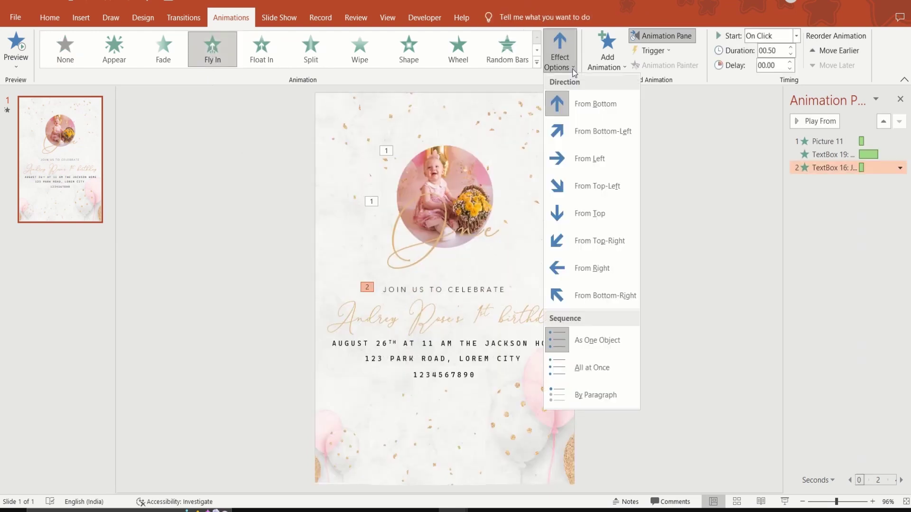
pyautogui.click(594, 155)
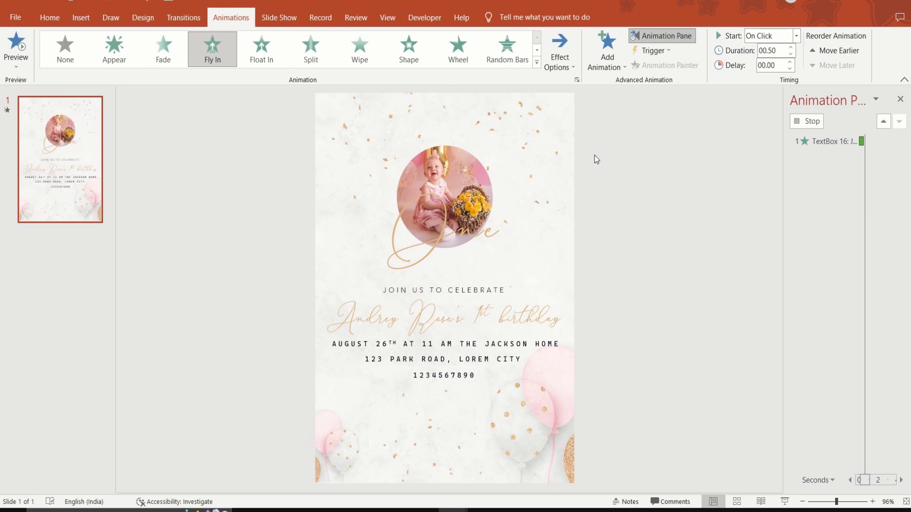
pyautogui.click(796, 36)
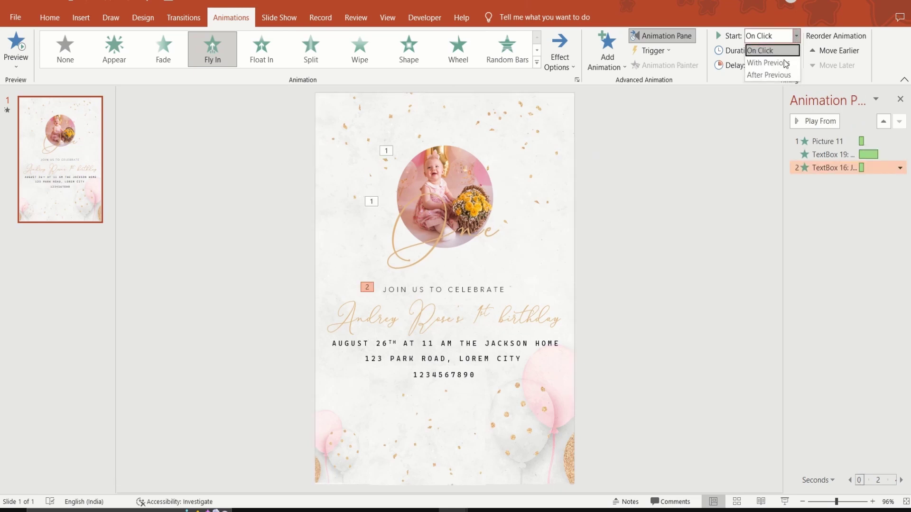
pyautogui.click(782, 74)
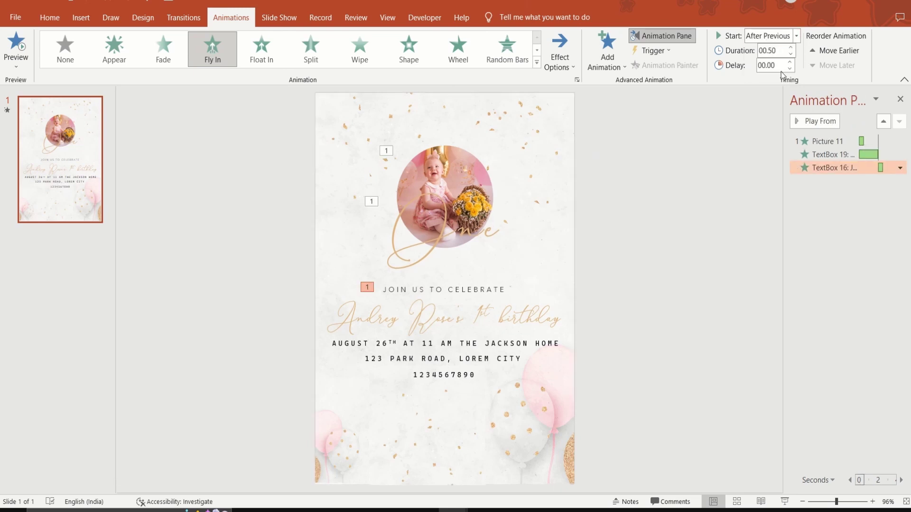
# Give the name a Zoom entrance starting After Previous, and the date line Fly In.
pyautogui.click(523, 325)
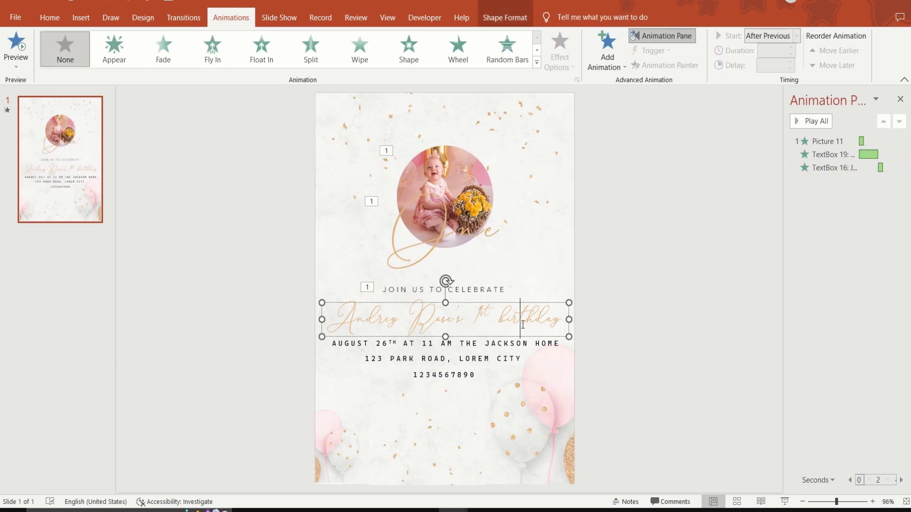
pyautogui.click(536, 64)
pyautogui.click(57, 149)
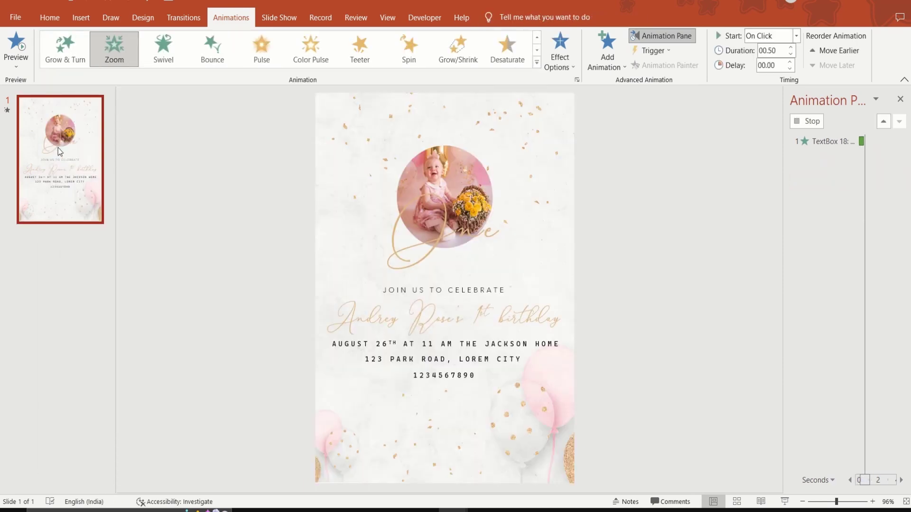
pyautogui.click(796, 36)
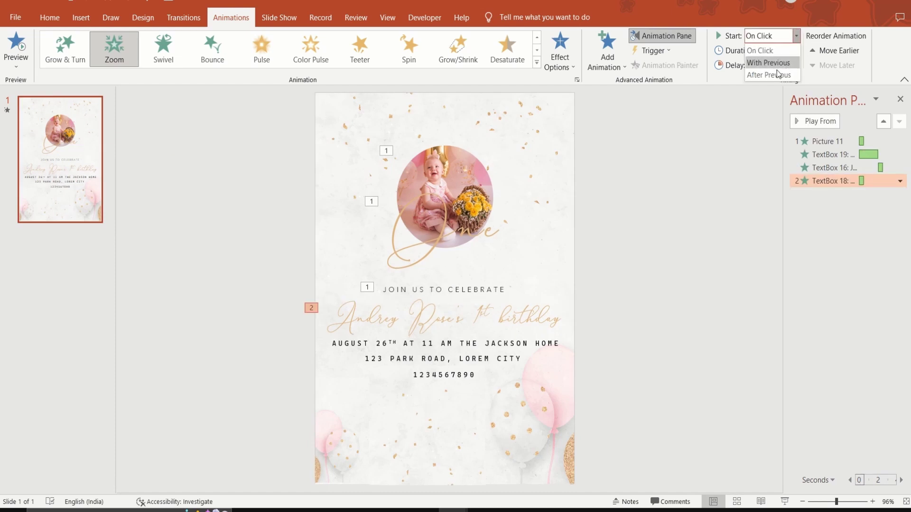
pyautogui.click(775, 73)
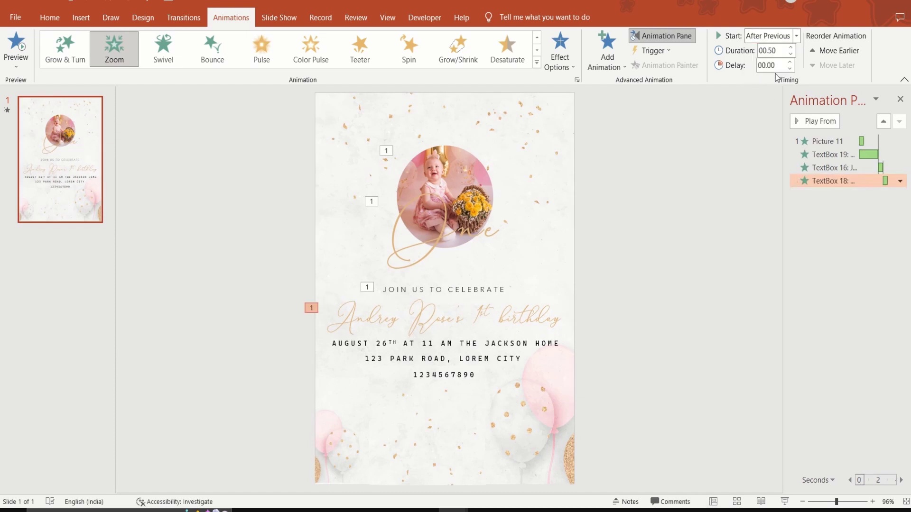
pyautogui.click(530, 344)
pyautogui.click(212, 55)
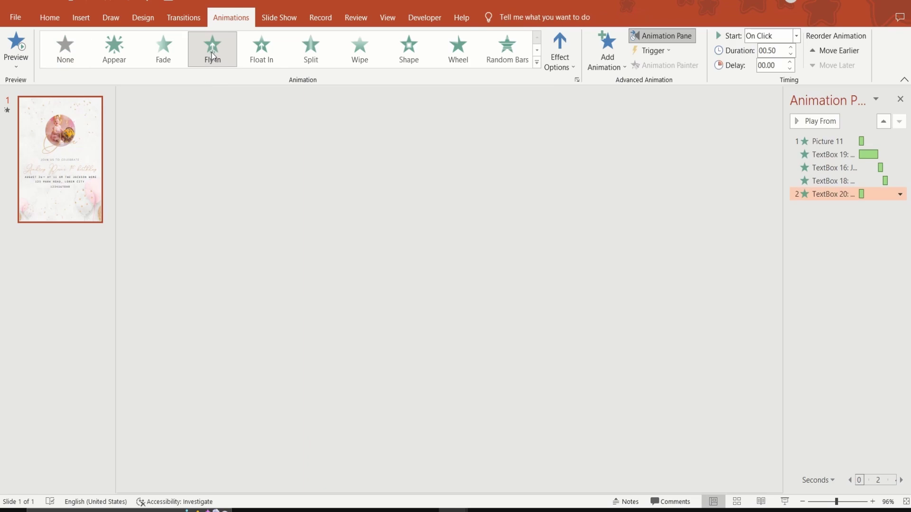
# Make the date line fly in from the left with a 0.12-second bounce end.
pyautogui.click(559, 55)
pyautogui.click(583, 159)
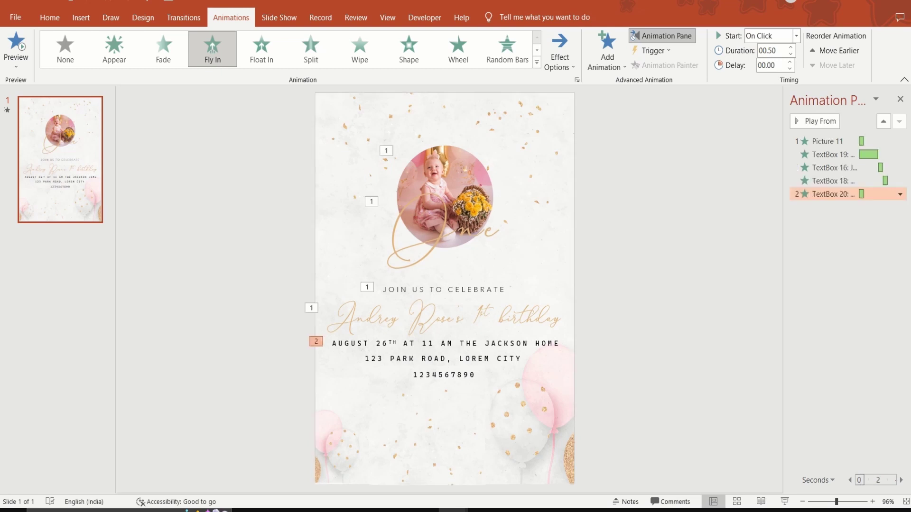
pyautogui.doubleClick(840, 198)
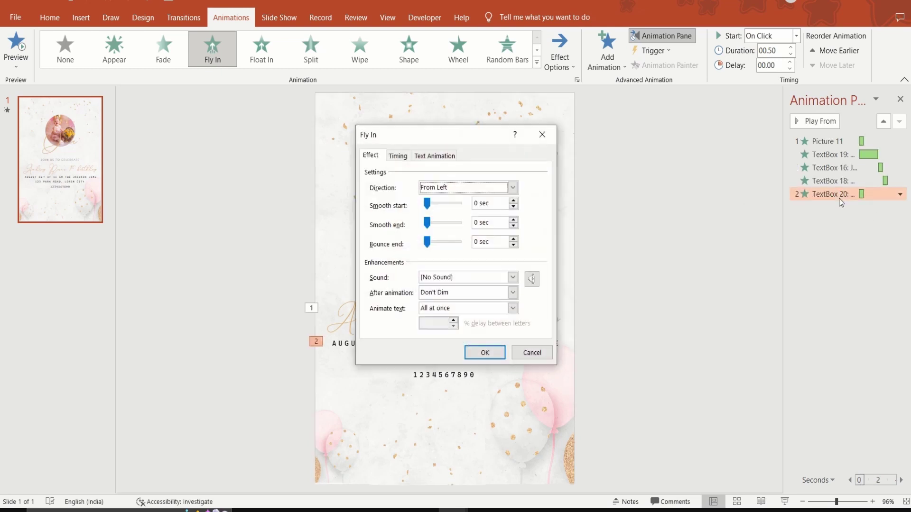
pyautogui.moveTo(429, 247); pyautogui.dragTo(435, 246)
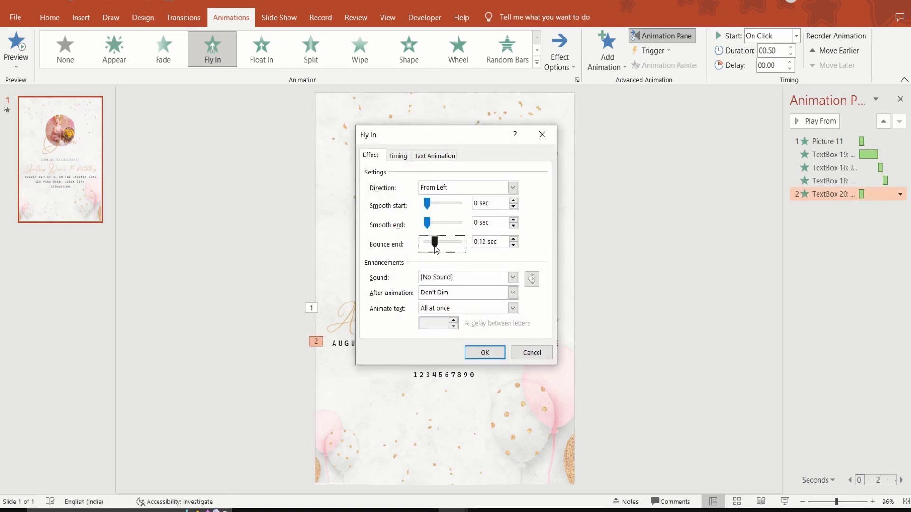
pyautogui.click(481, 354)
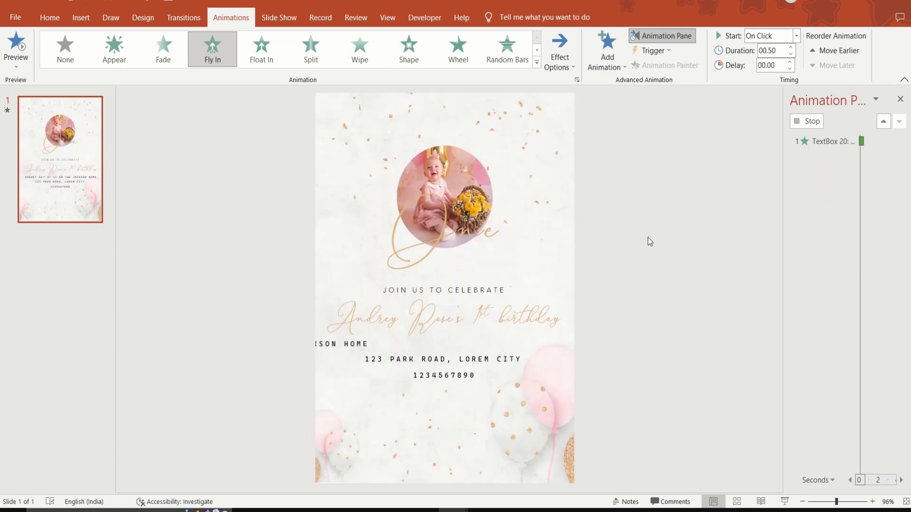
# Set the date's animation to start After Previous, keeping the date line selected.
pyautogui.click(796, 36)
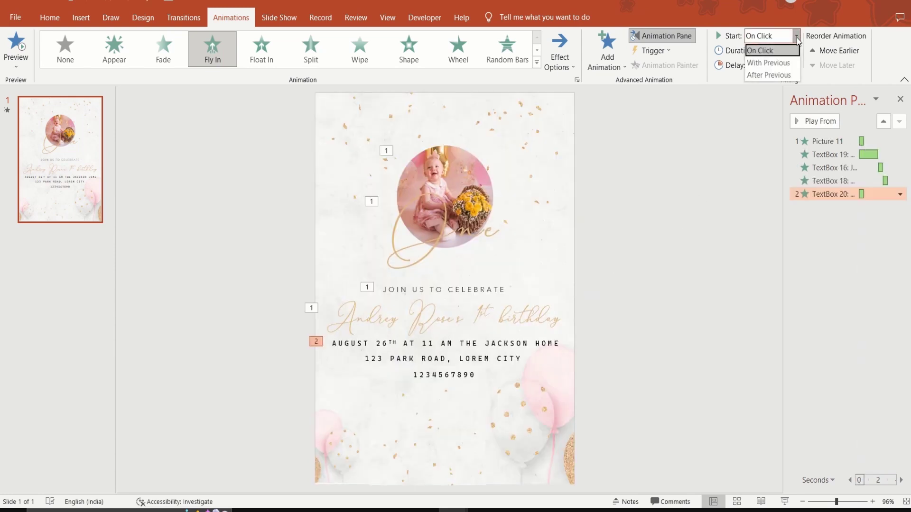
pyautogui.click(778, 72)
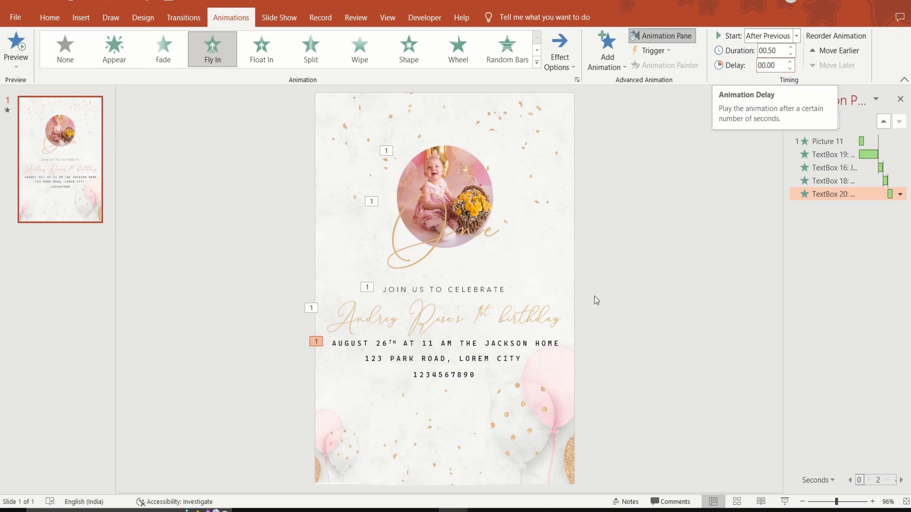
pyautogui.click(547, 344)
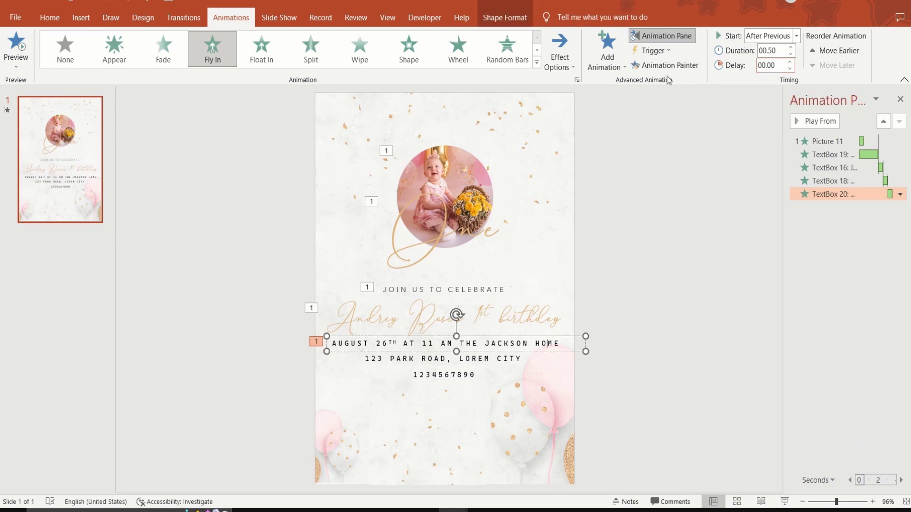
# Copy the date's fly-in animation onto the address and phone lines with Animation Painter.
pyautogui.click(680, 67)
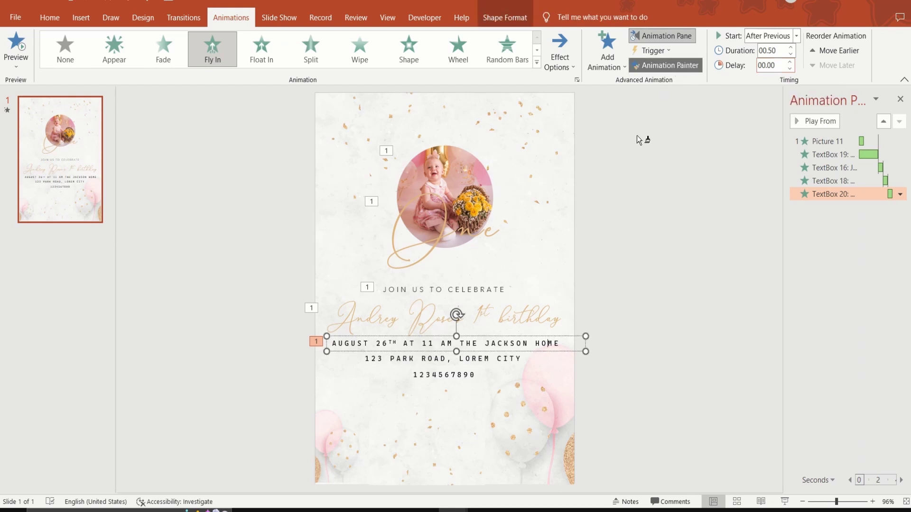
pyautogui.click(497, 358)
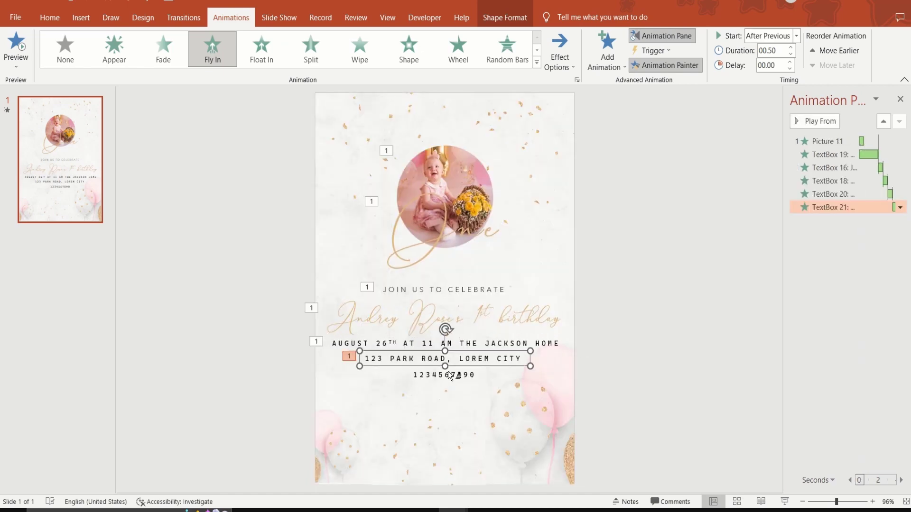
pyautogui.click(449, 375)
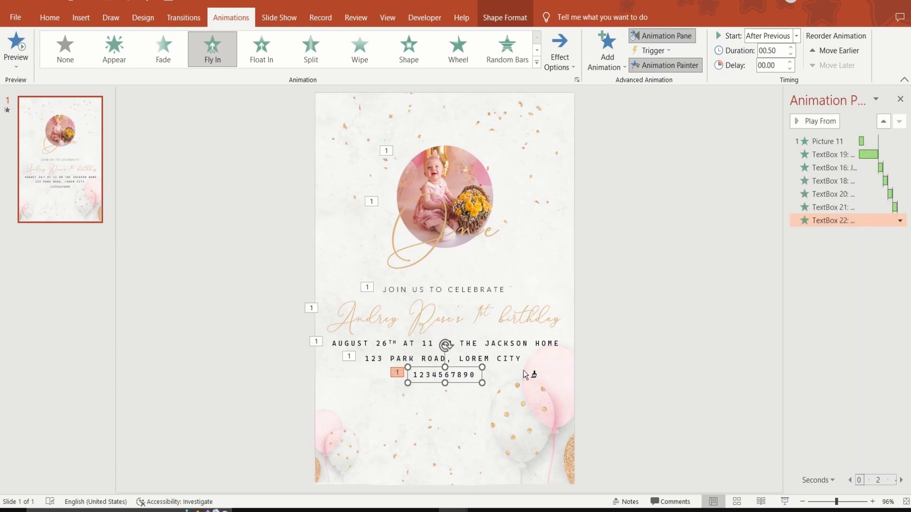
# Reselect the address line alone to change its fly-in direction.
pyautogui.click(690, 368)
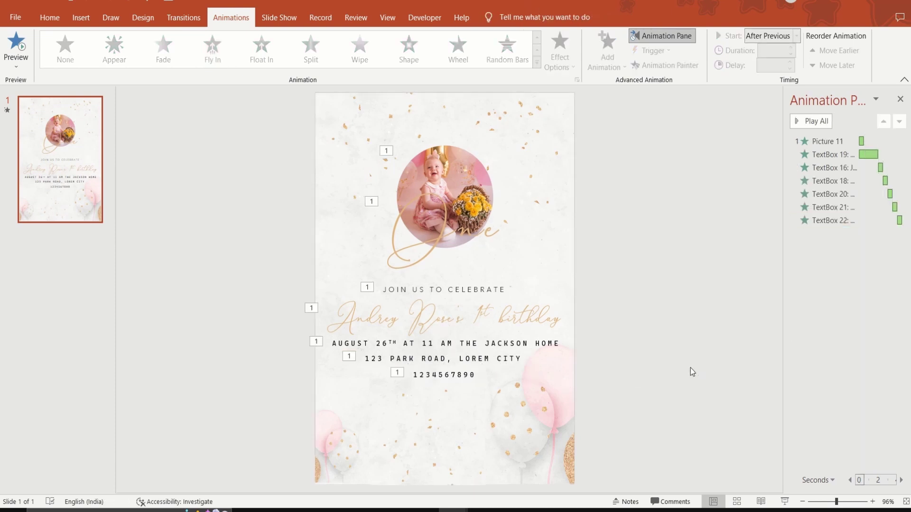
pyautogui.click(507, 358)
pyautogui.click(561, 66)
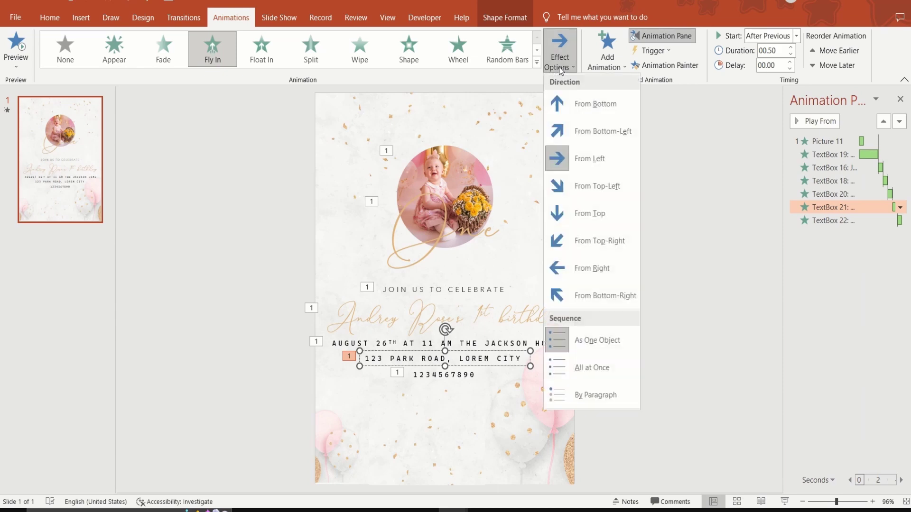
# Make the address line fly in from the right.
pyautogui.click(591, 262)
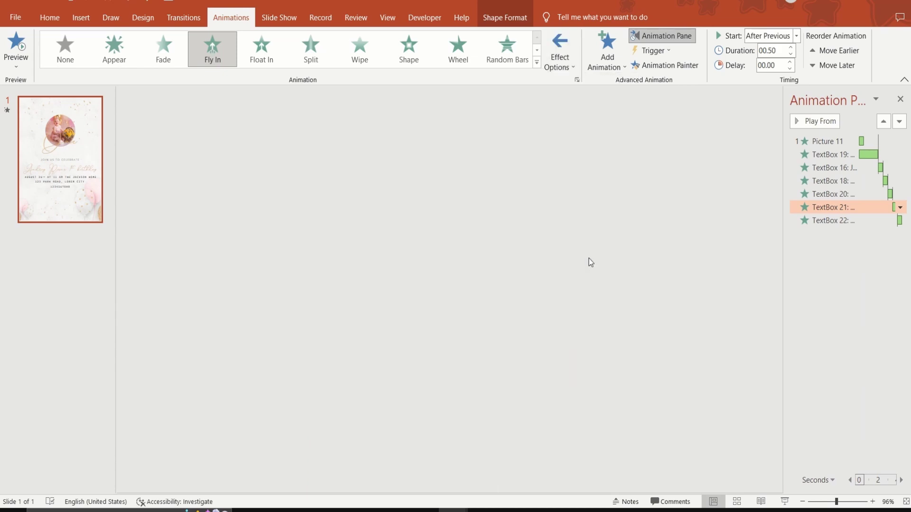
# Play the invitation from the beginning as a full-screen slide show.
pyautogui.press('F5')
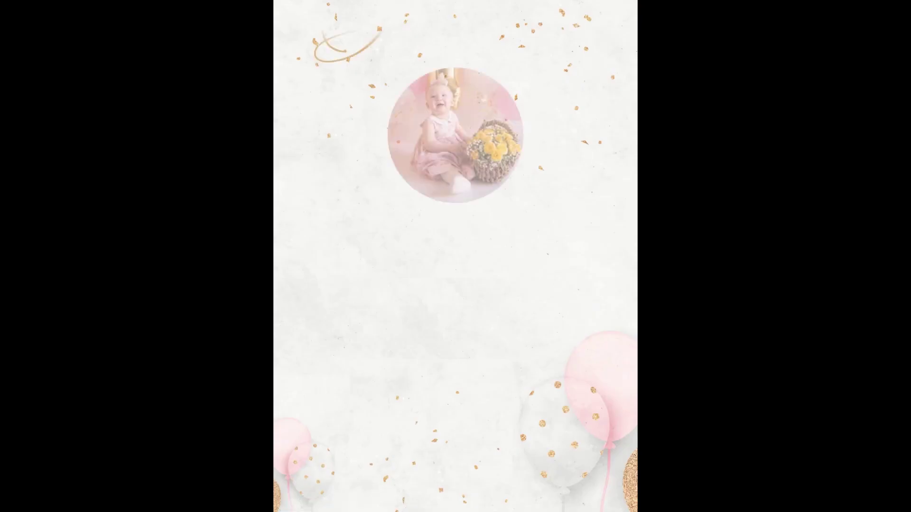